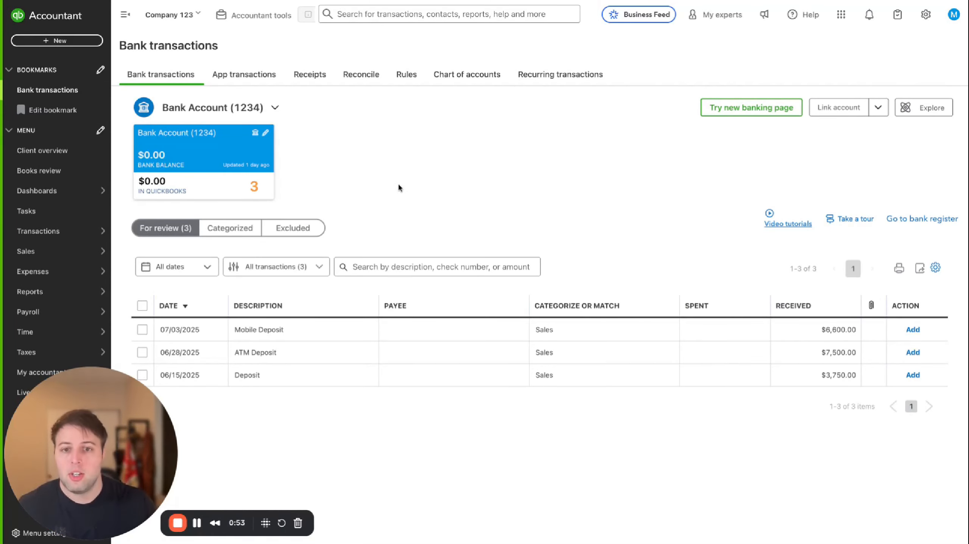
Create a new invoice and dismiss the payment predictions banner
click(48, 43)
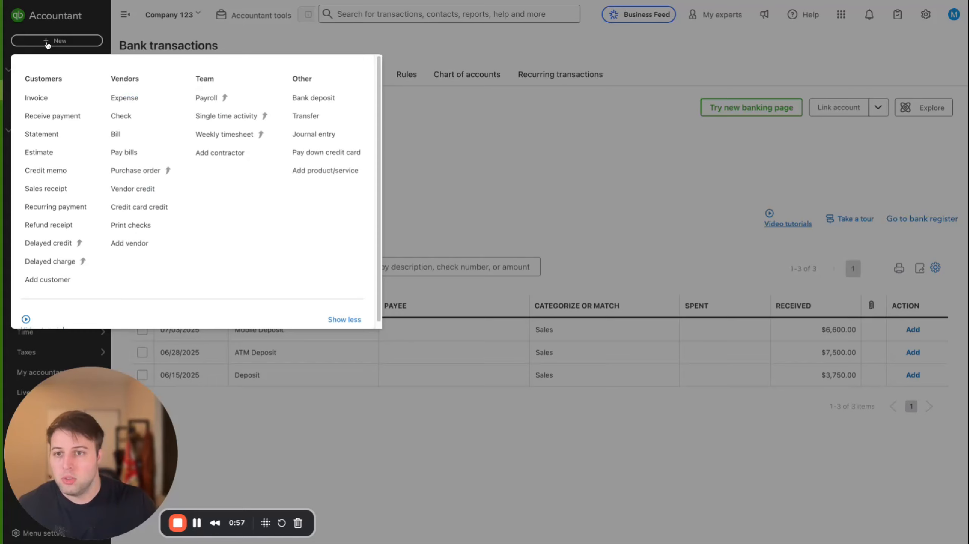
click(41, 98)
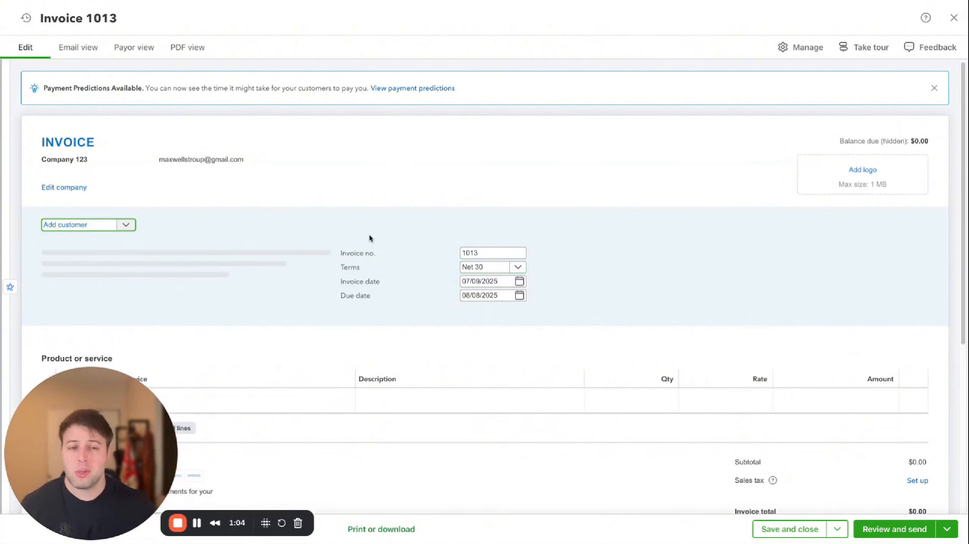
click(933, 88)
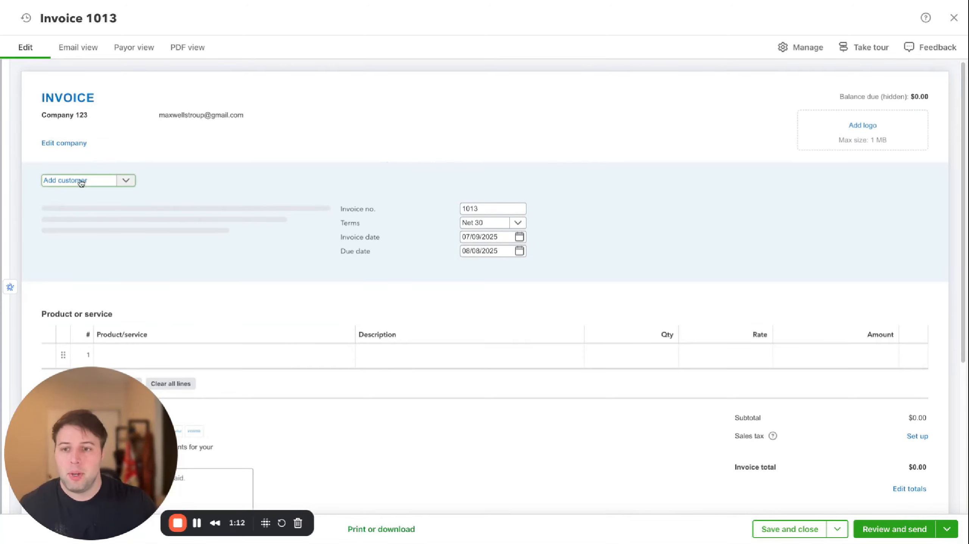
click(117, 186)
click(96, 210)
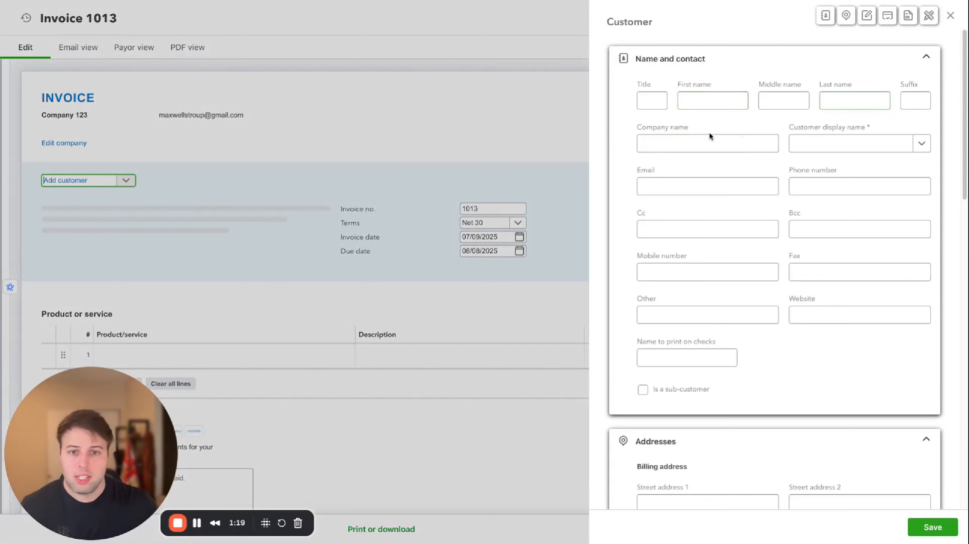
click(695, 186)
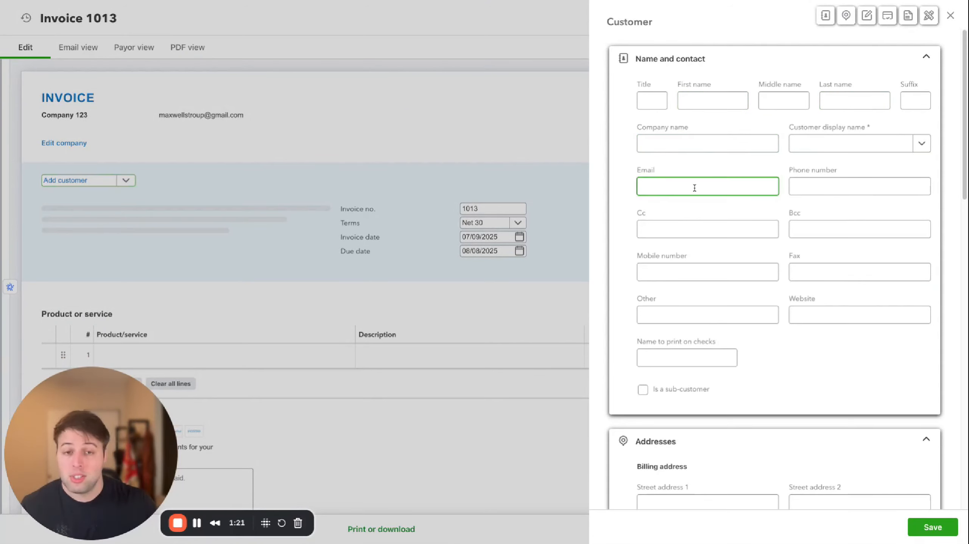
double_click(644, 171)
scroll(747, 197, down, 10)
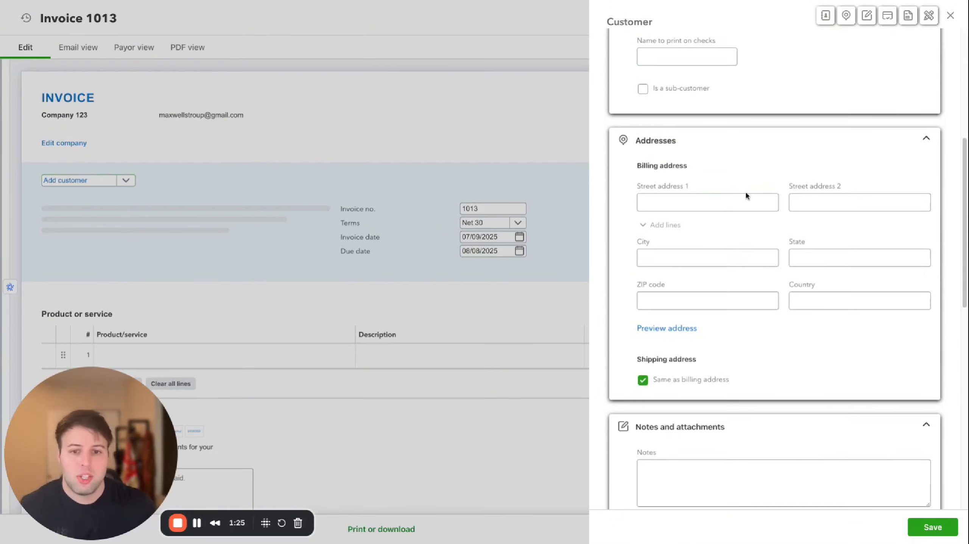
scroll(744, 160, down, 5)
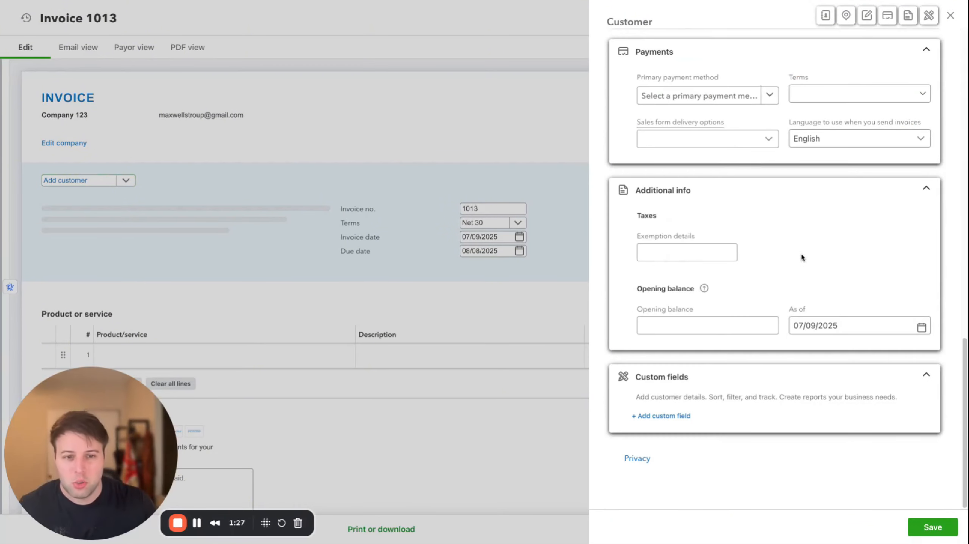
scroll(768, 240, up, 5)
scroll(767, 239, up, 6)
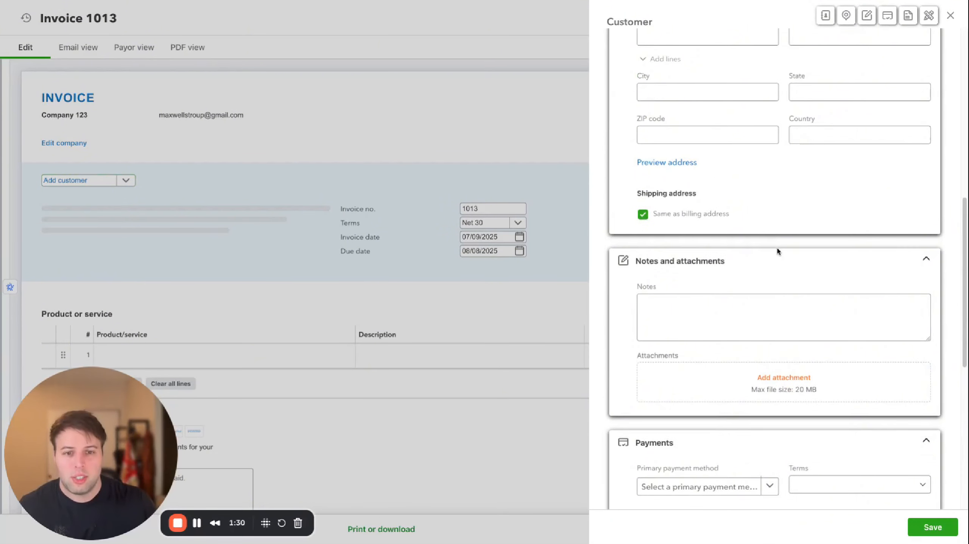
click(950, 15)
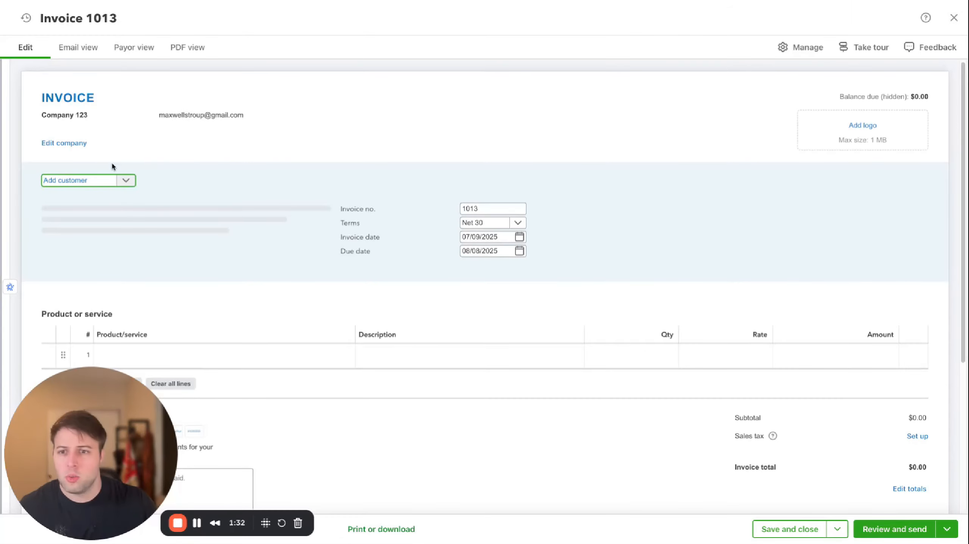
Select the existing landscaping customer for the invoice
click(108, 182)
click(72, 292)
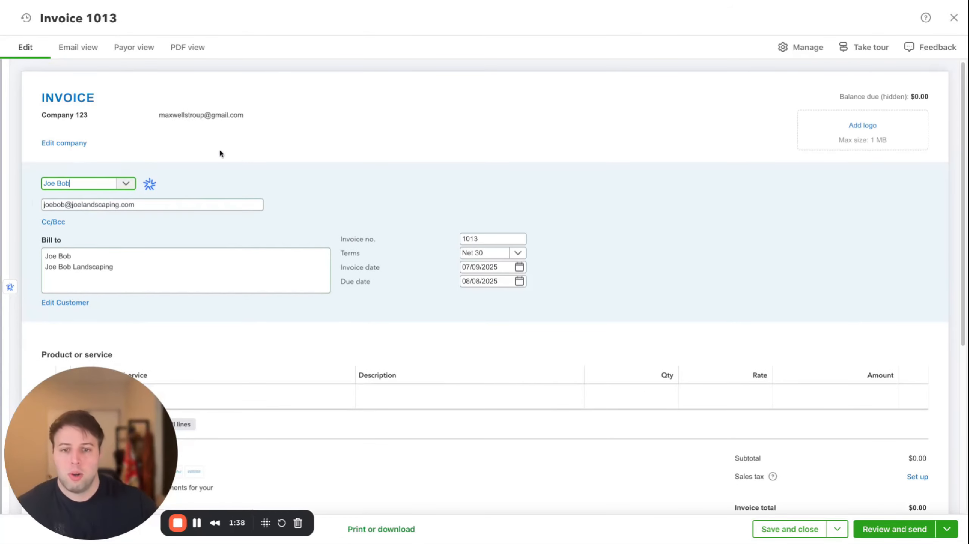
scroll(406, 229, down, 2)
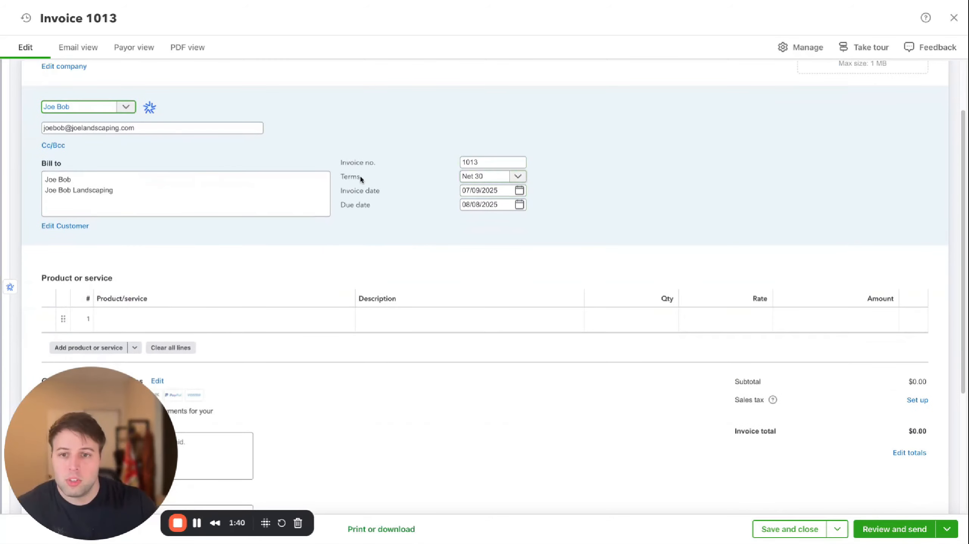
Review the available payment terms options for the invoice
drag(361, 179, 347, 179)
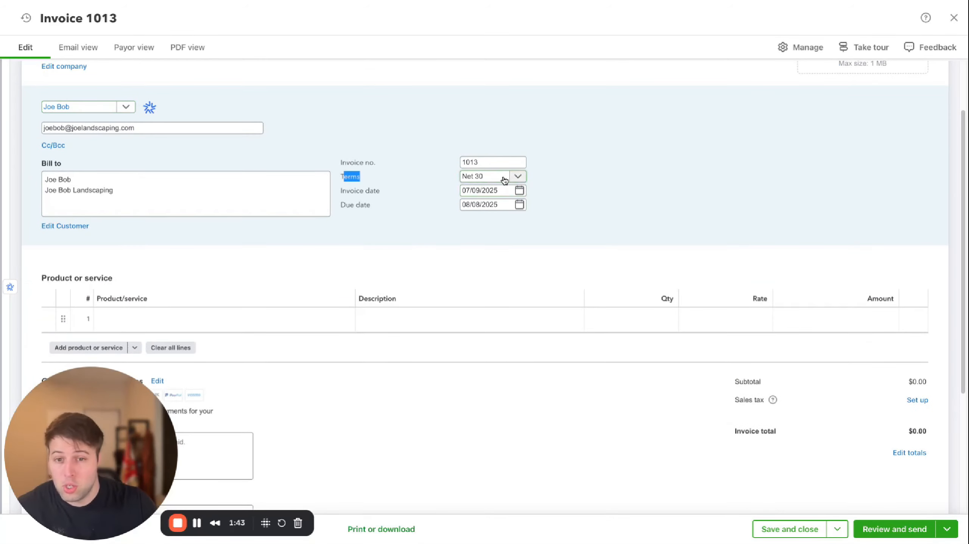
click(485, 178)
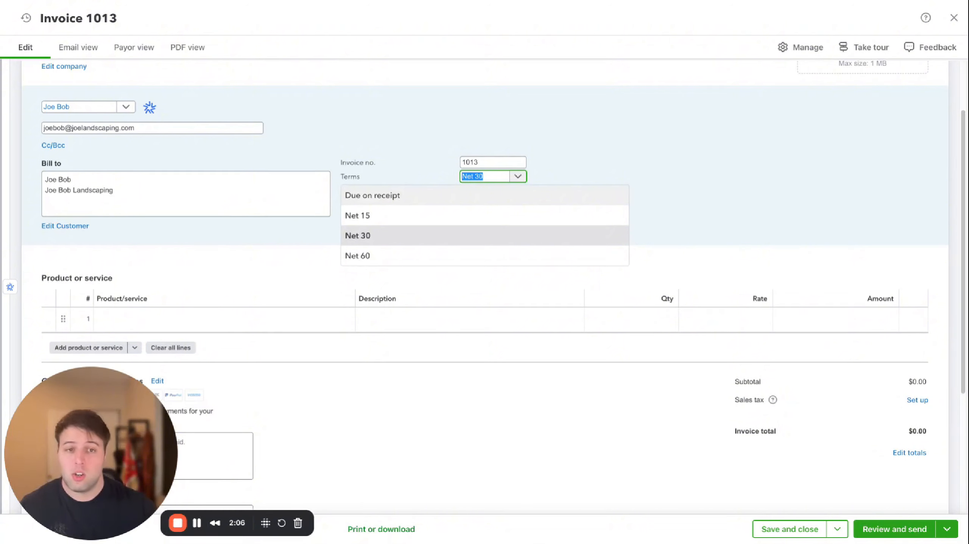
click(362, 140)
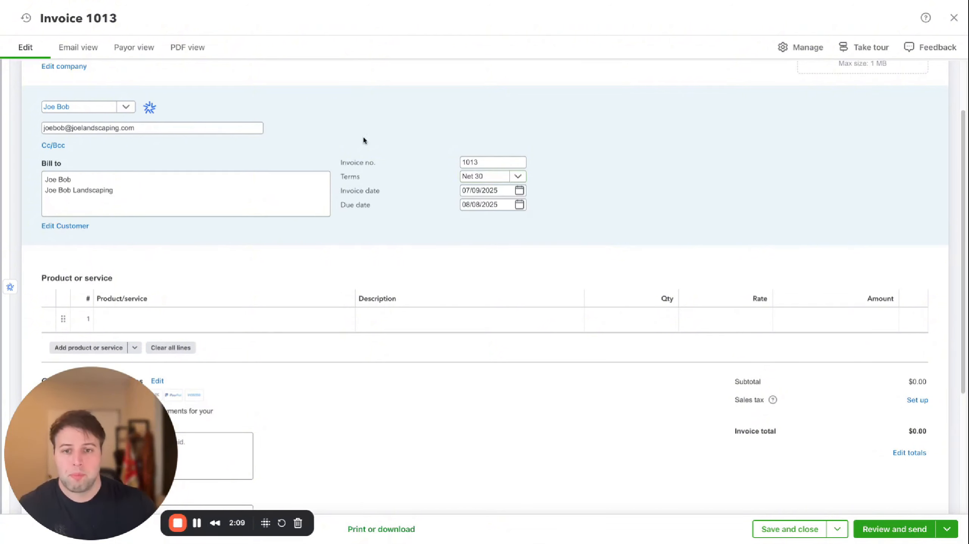
Set the invoice date to 06/01/2025
click(519, 191)
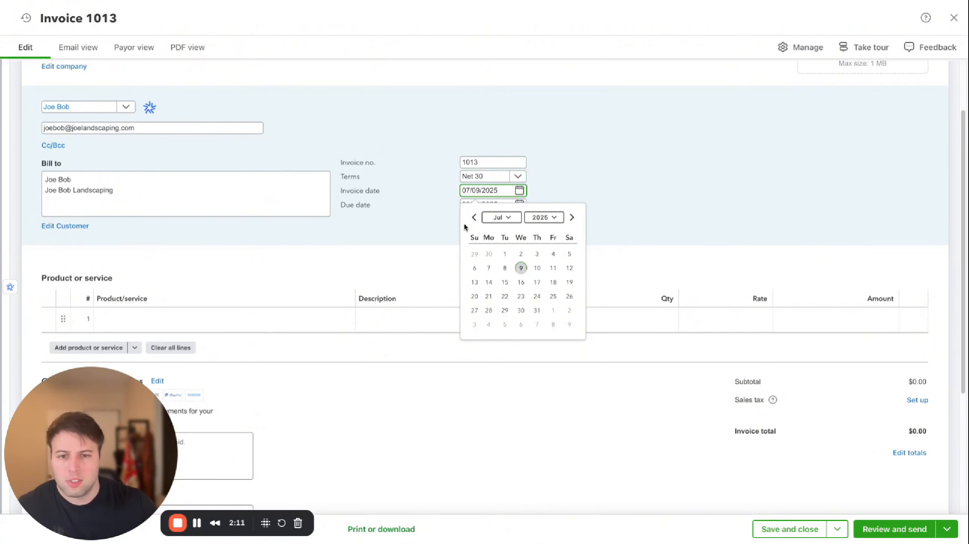
click(474, 217)
click(475, 268)
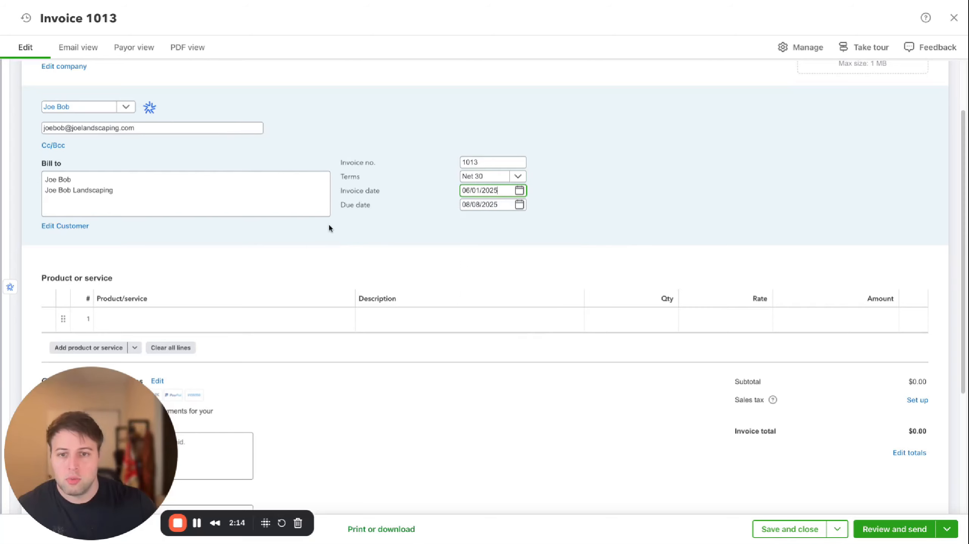
Add a new product/service from the first invoice line and name it Plumbing Services
scroll(355, 240, down, 4)
scroll(324, 251, up, 2)
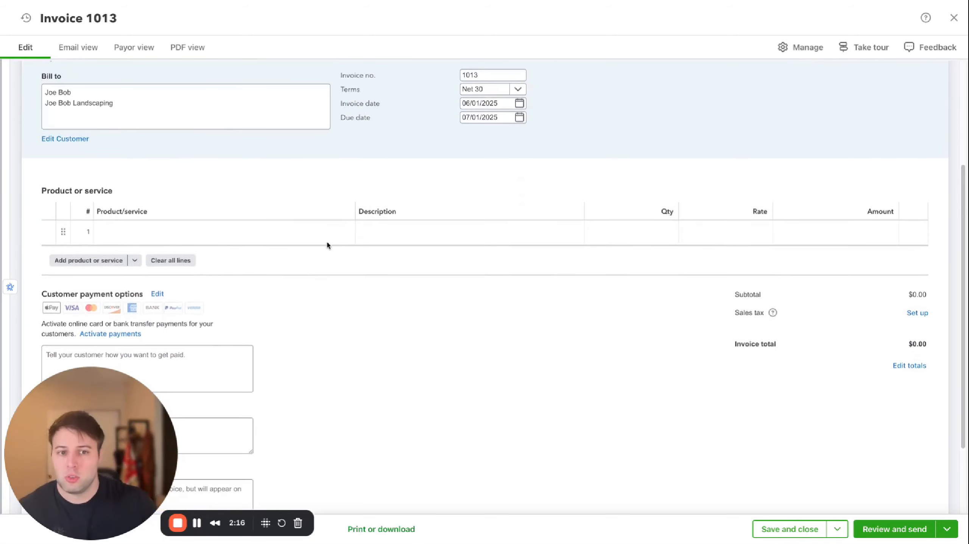
click(189, 236)
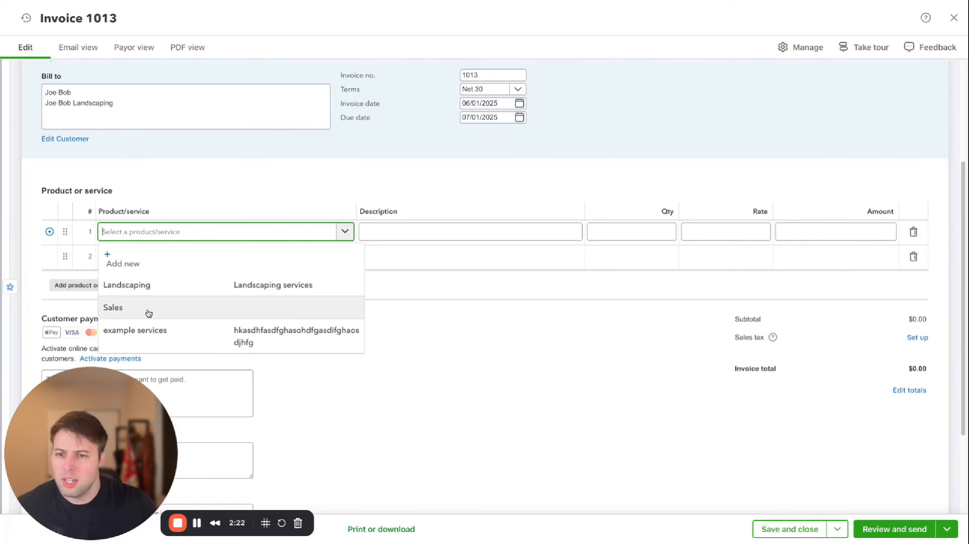
click(162, 258)
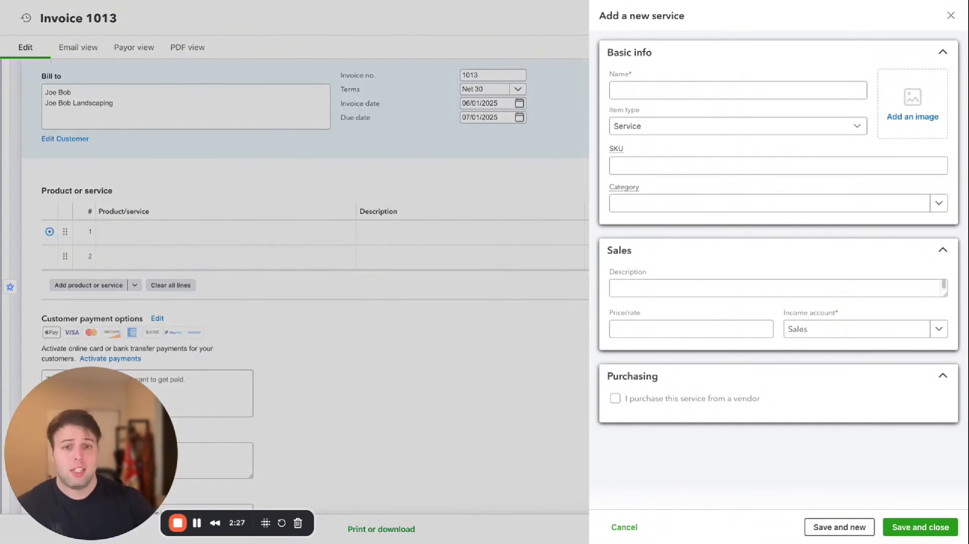
click(725, 92)
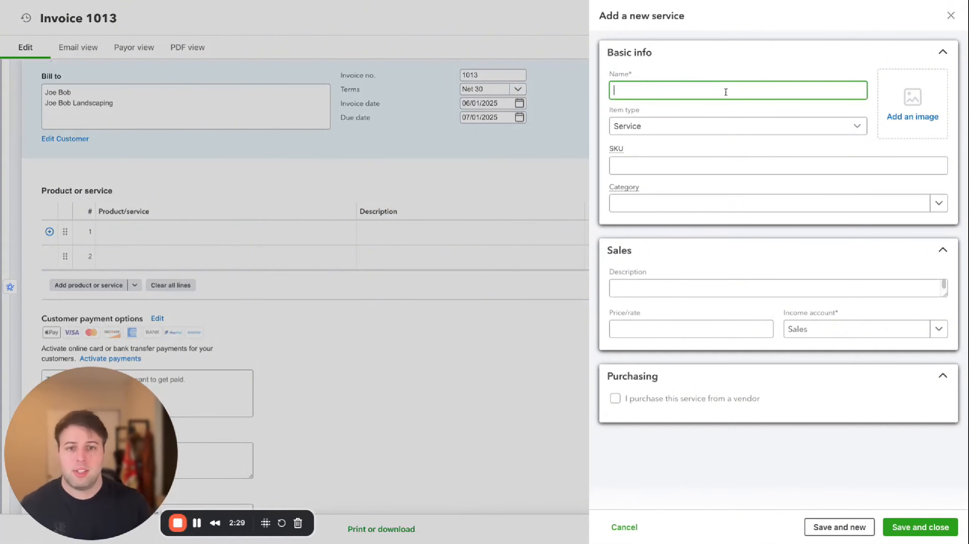
text(Plumbing Services)
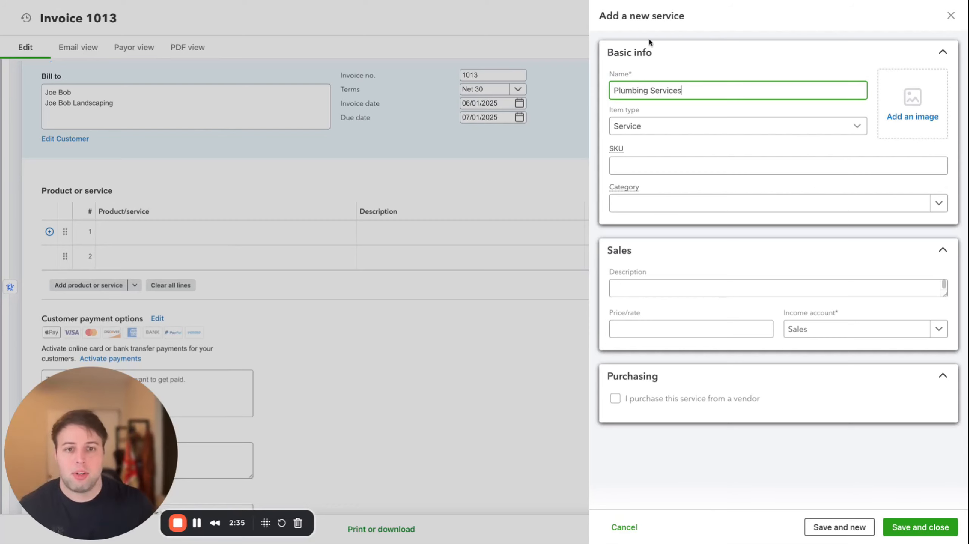
Keep the item type as Service and enter the description General plumbing services repairs
click(679, 127)
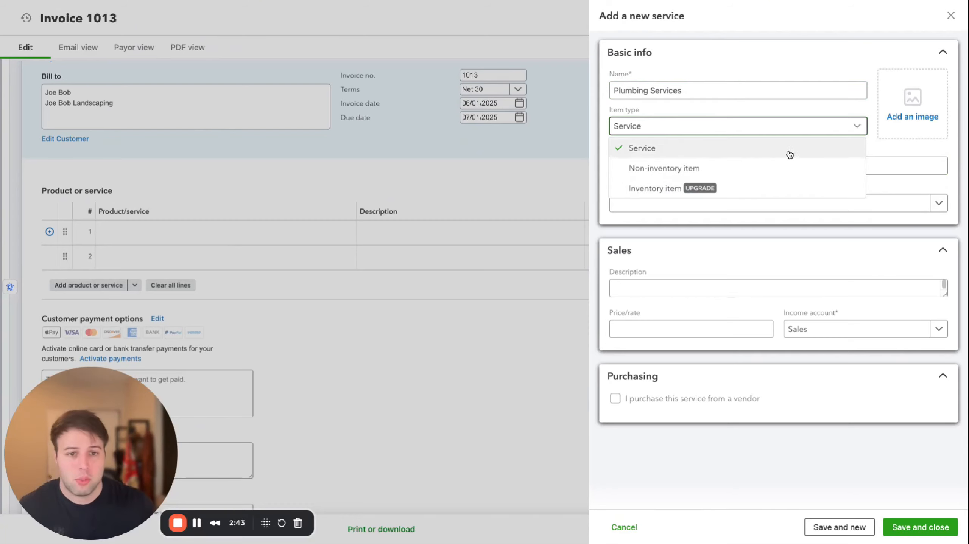
click(824, 131)
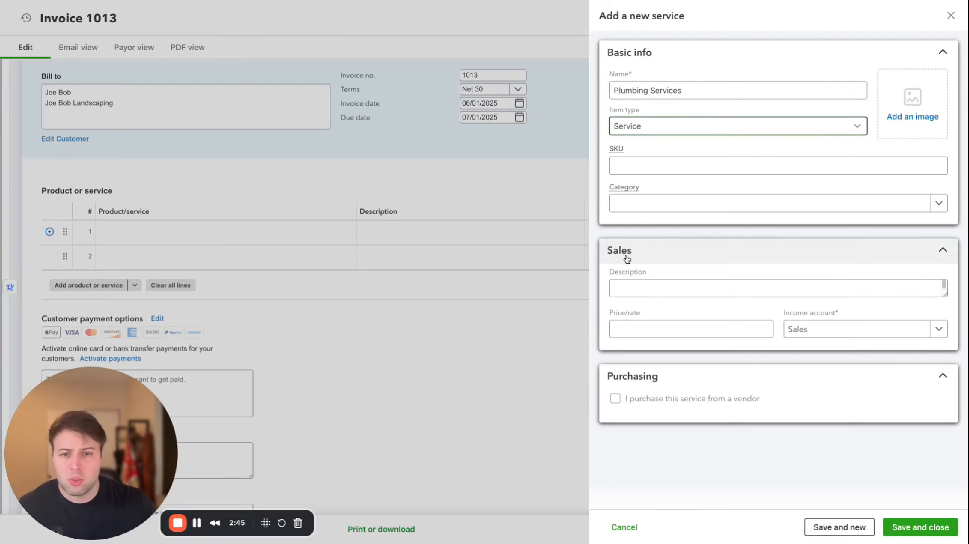
click(703, 289)
text(sadfjkasdjfasdghasodhgashghaskfgasldfga)
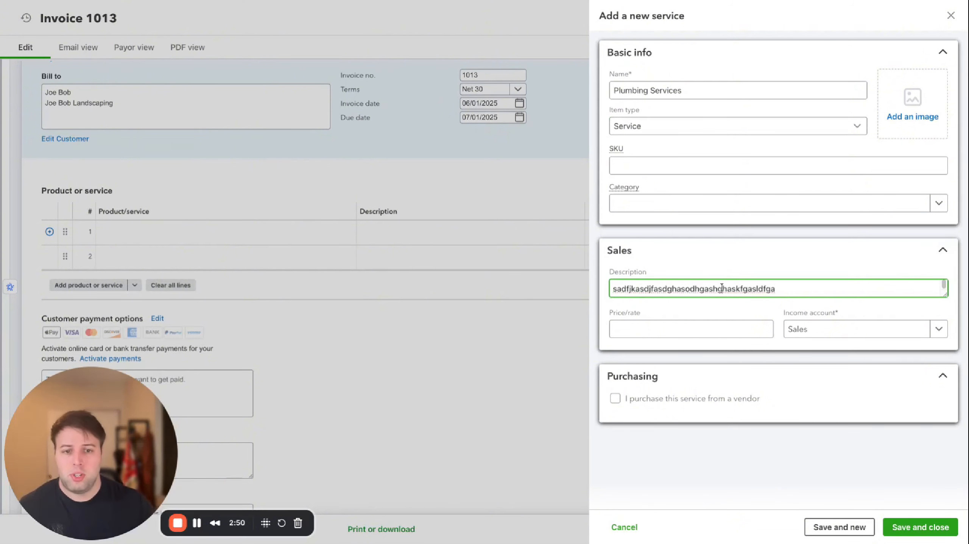
key(ctrl+a)
text(Ge)
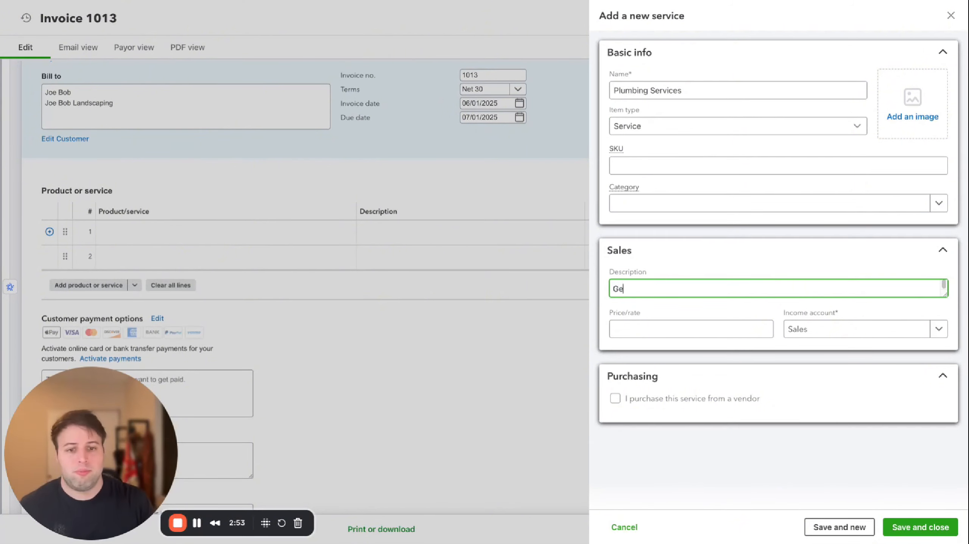
text(neral plumbing serfvic)
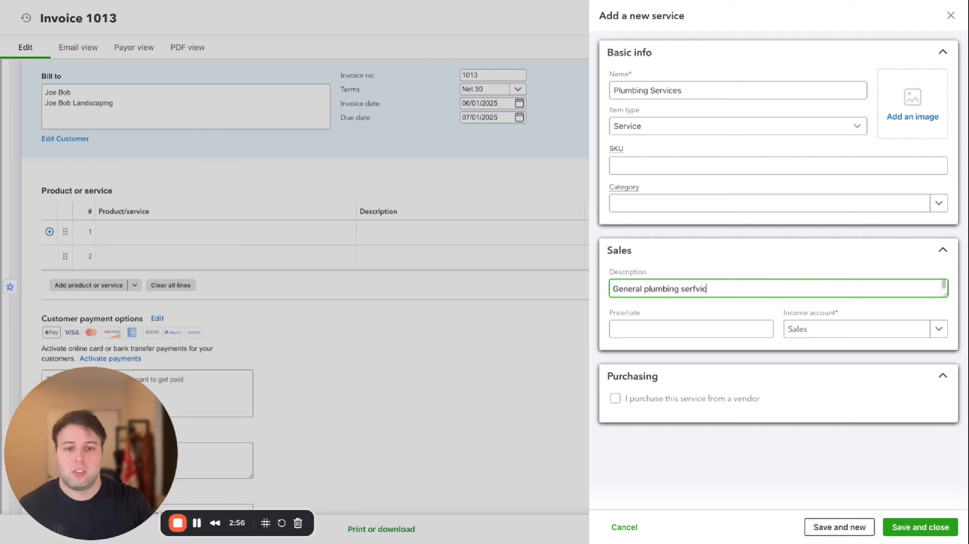
text(es repairs)
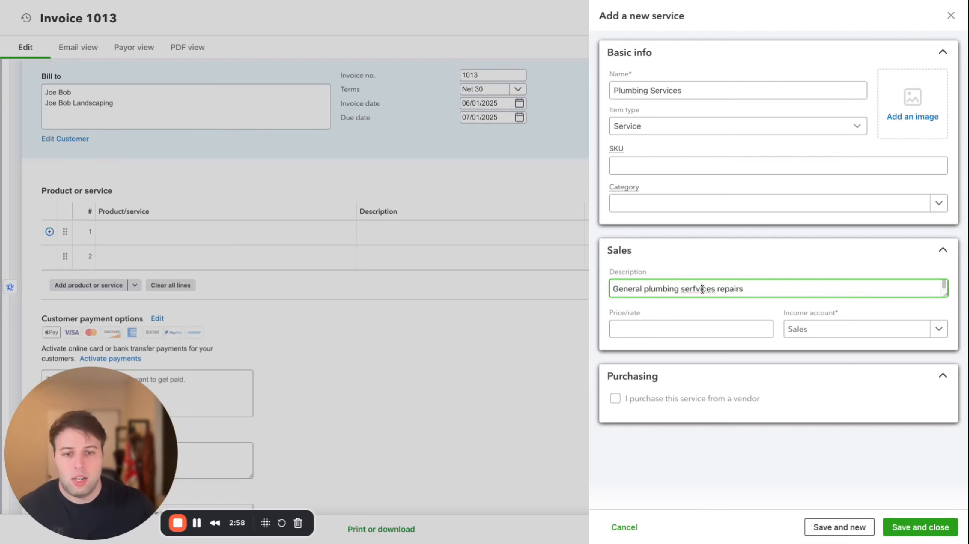
double_click(702, 289)
text(services)
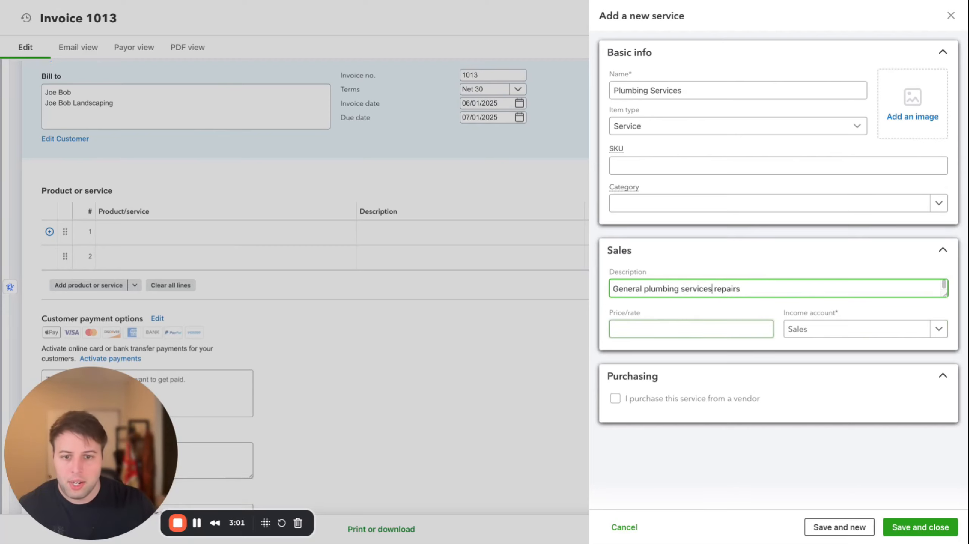
Set the service's price/rate to 500
key(Tab)
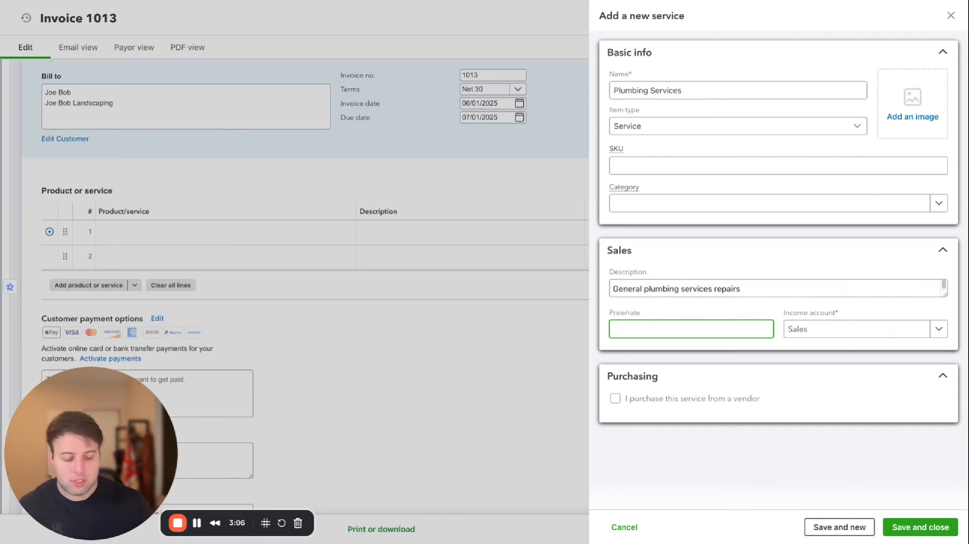
text(500)
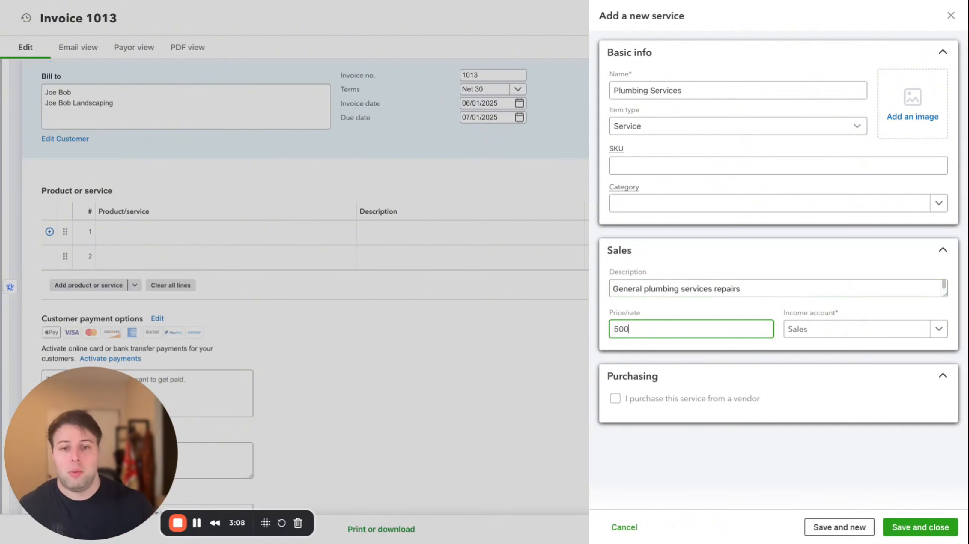
key(Tab)
key(Tab)
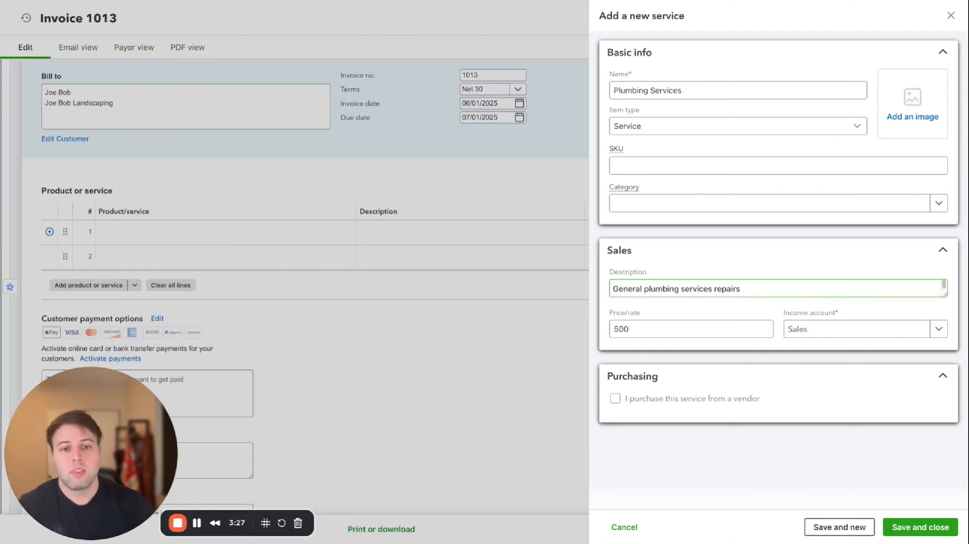
Add a new income account for the service from the income account list and name it Plumbing Services
click(938, 329)
scroll(846, 416, up, 3)
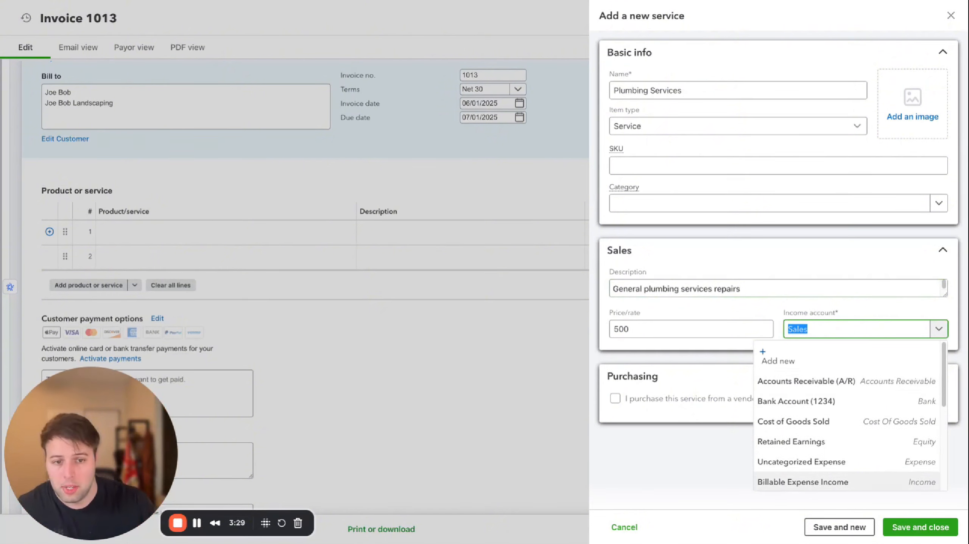
click(777, 359)
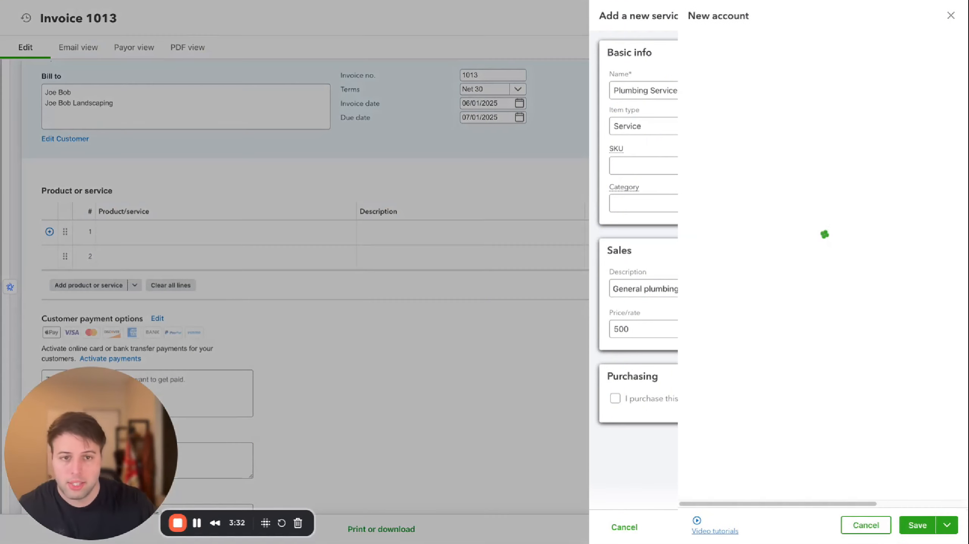
text(Plumbing )
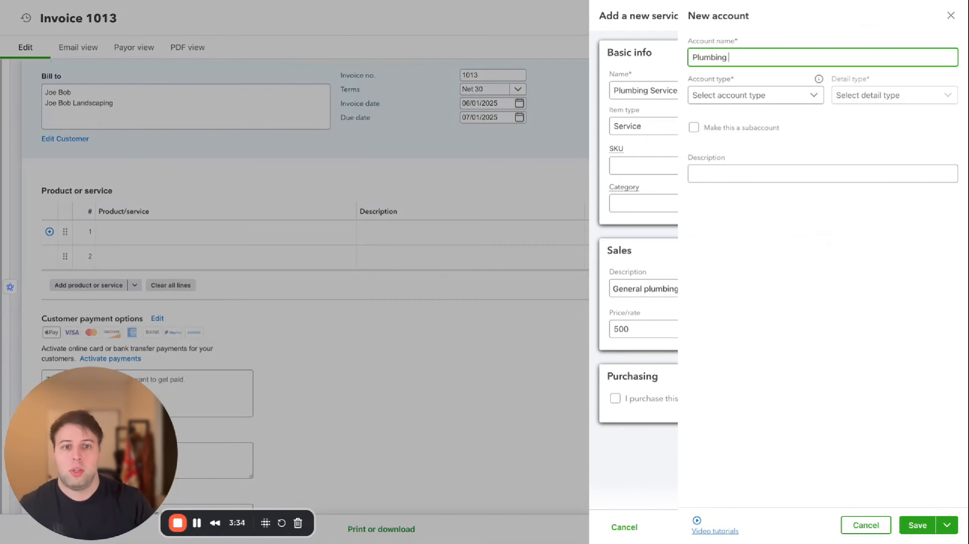
text(Services)
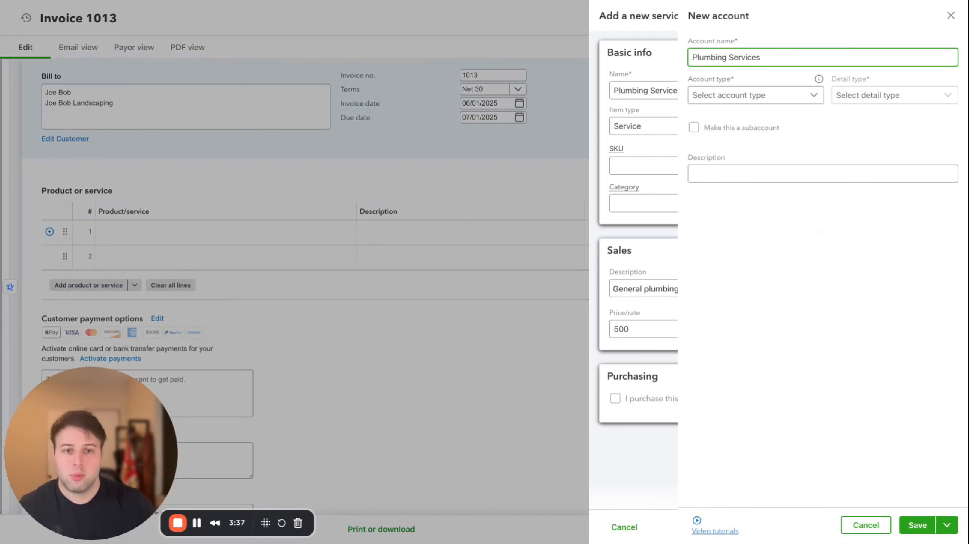
Set the new account's type to Income, save the account, and save and close the new service
click(752, 95)
scroll(742, 179, down, 3)
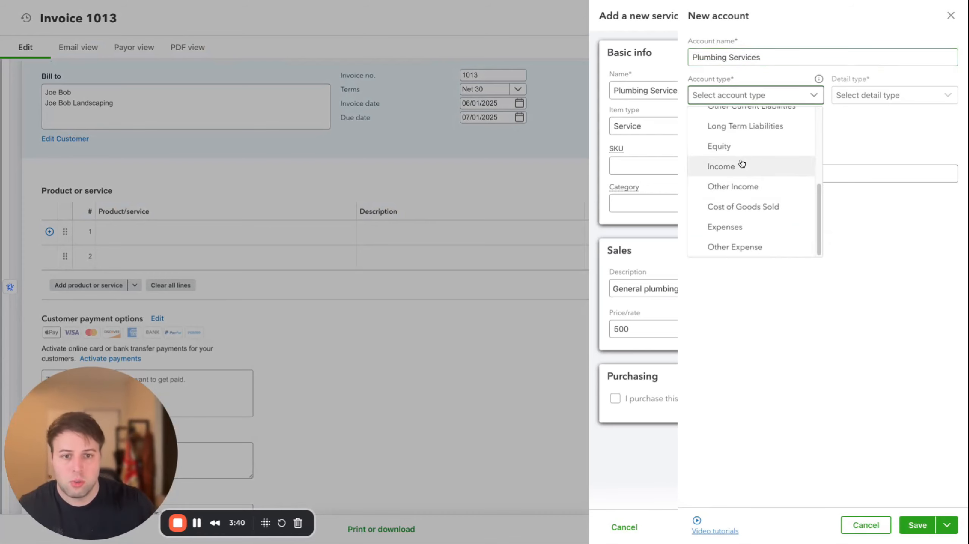
click(734, 168)
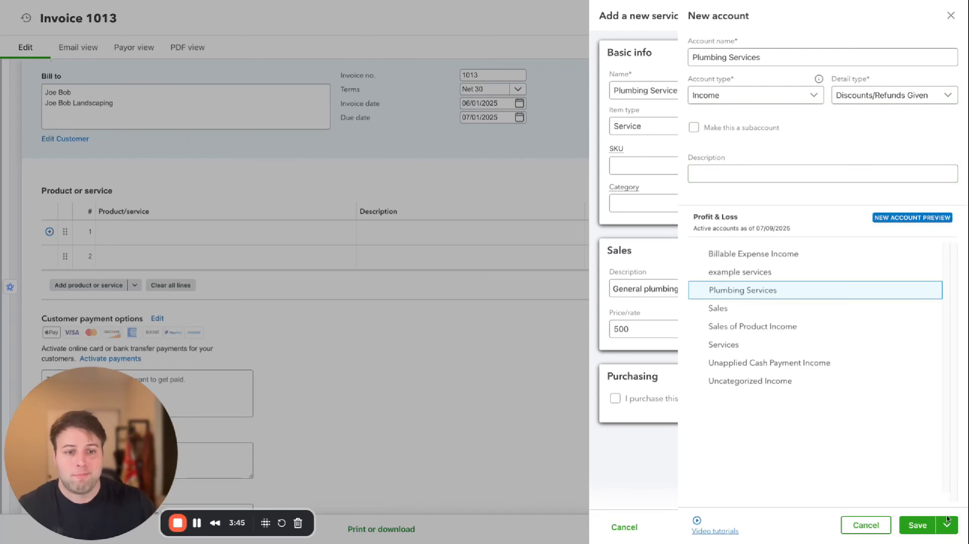
click(917, 525)
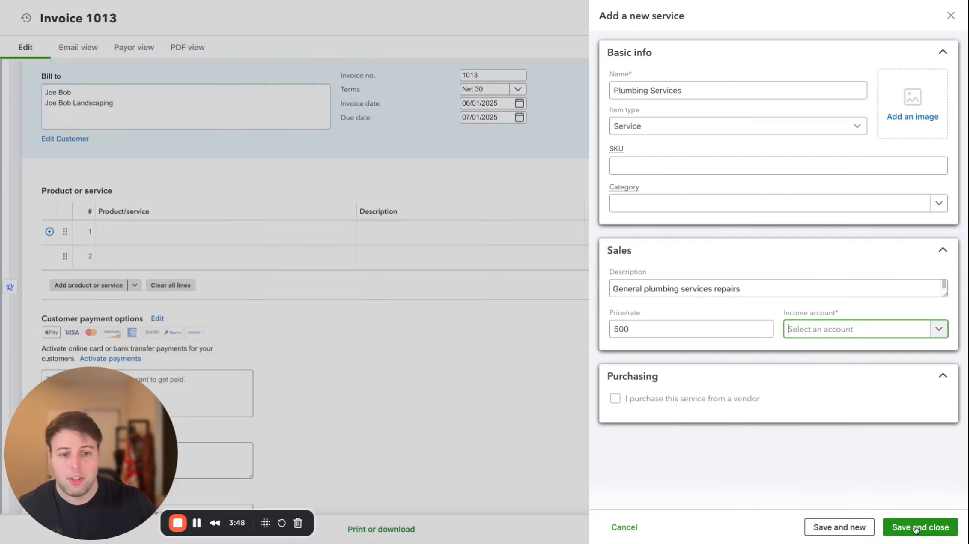
click(930, 526)
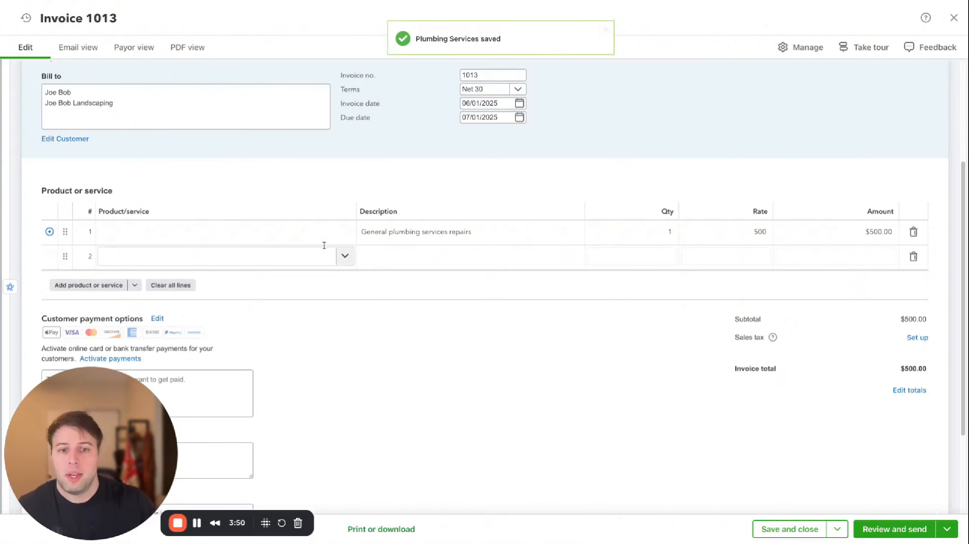
Select Plumbing Services as the product on the first invoice line
click(190, 236)
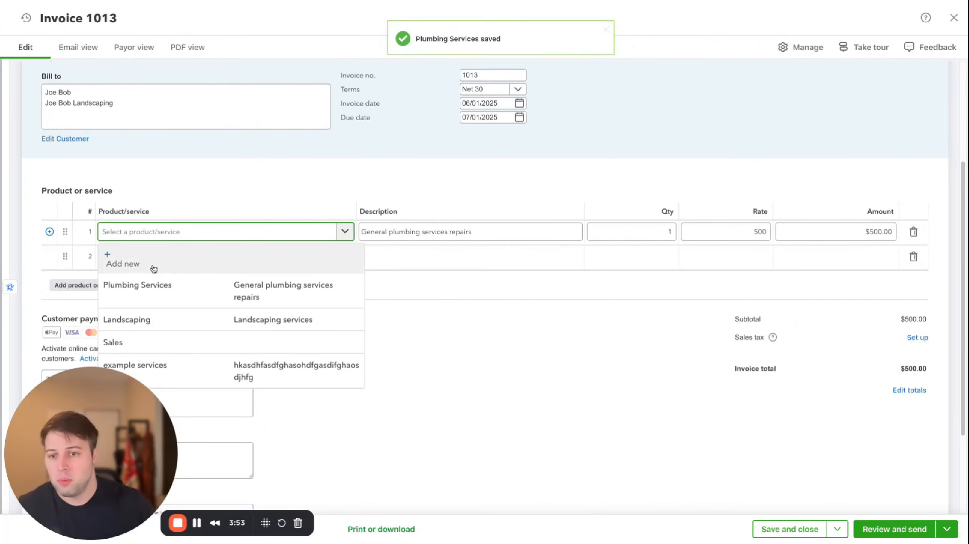
click(191, 292)
click(381, 230)
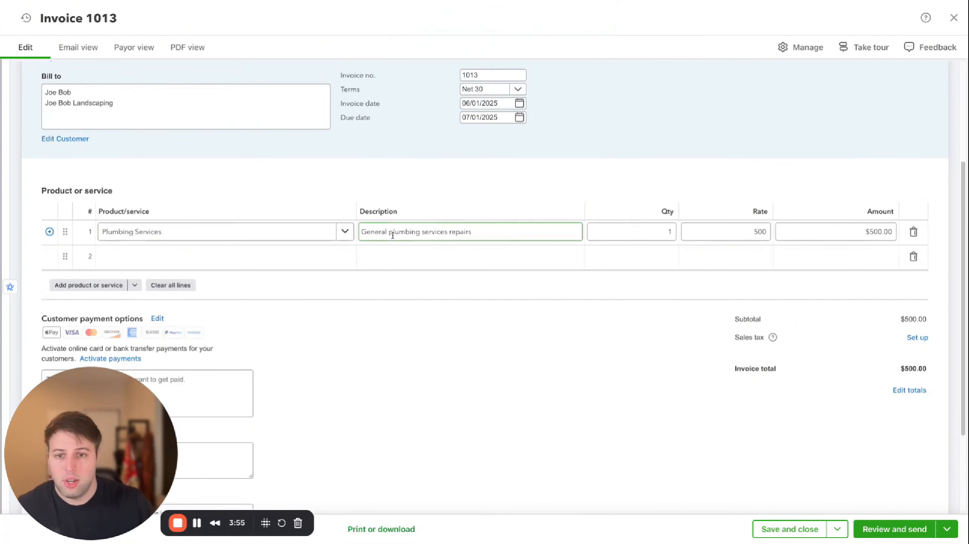
drag(379, 231, 653, 220)
click(666, 237)
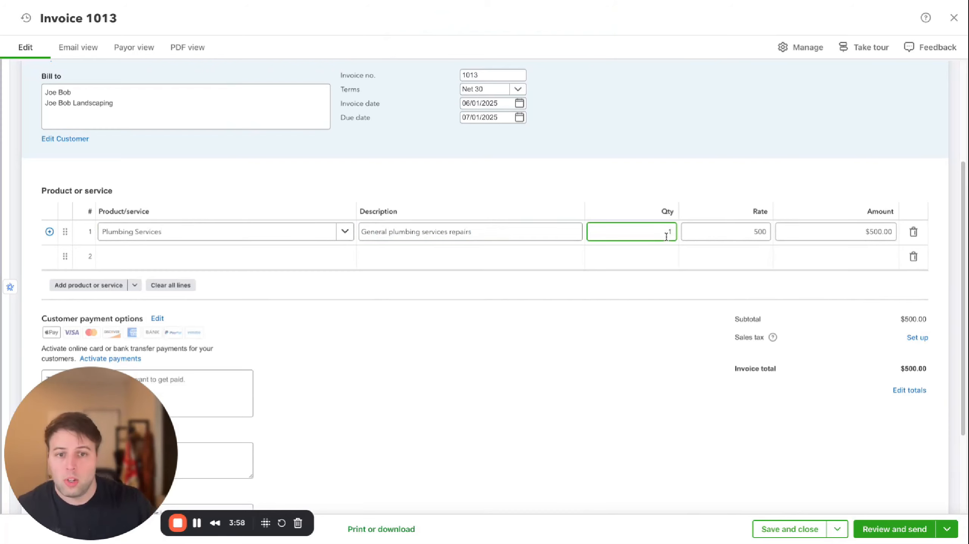
click(750, 231)
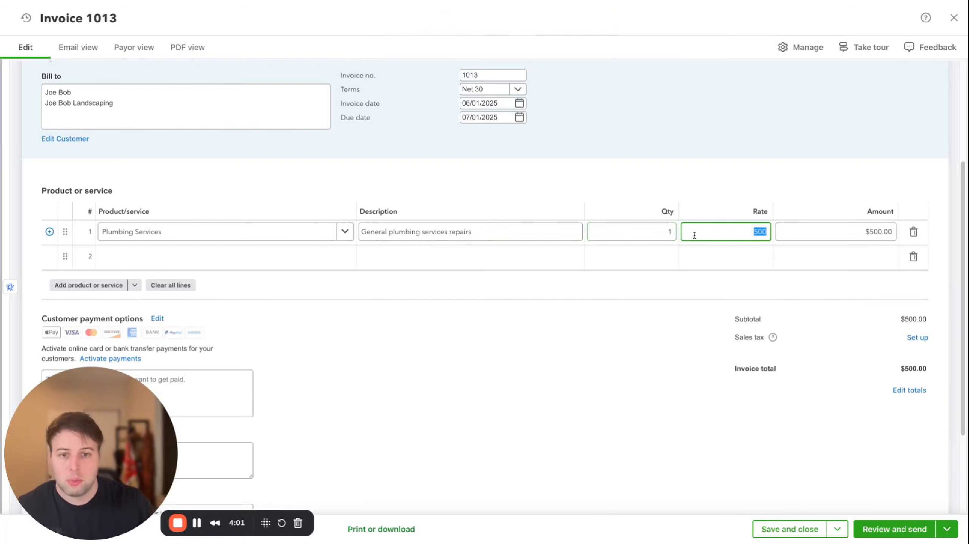
Set the Plumbing Services line's quantity to 8 and its rate to 5000
click(647, 230)
text(8)
key(Tab)
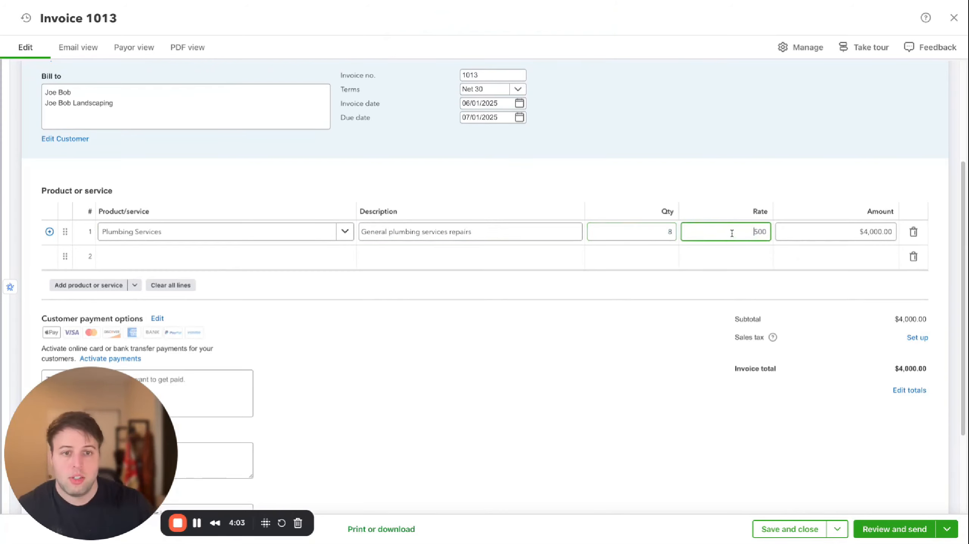
click(741, 175)
click(750, 228)
text(5000)
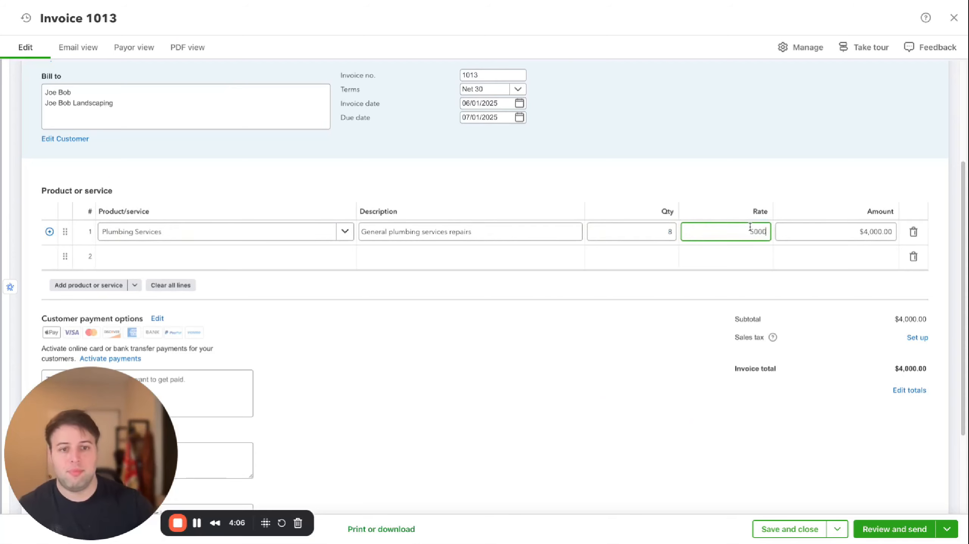
key(Tab)
click(733, 205)
click(736, 231)
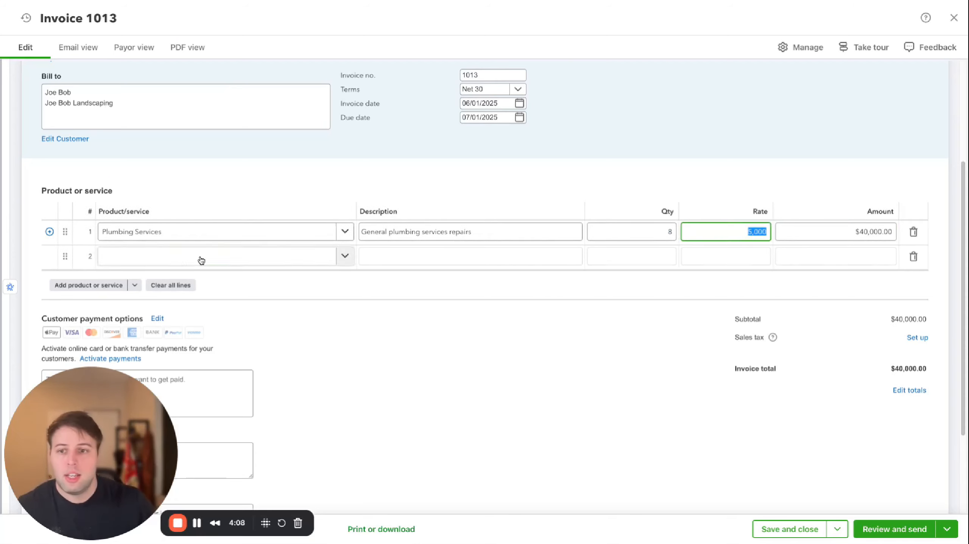
Add Landscaping as the product on the second line and delete the Plumbing Services line
click(260, 257)
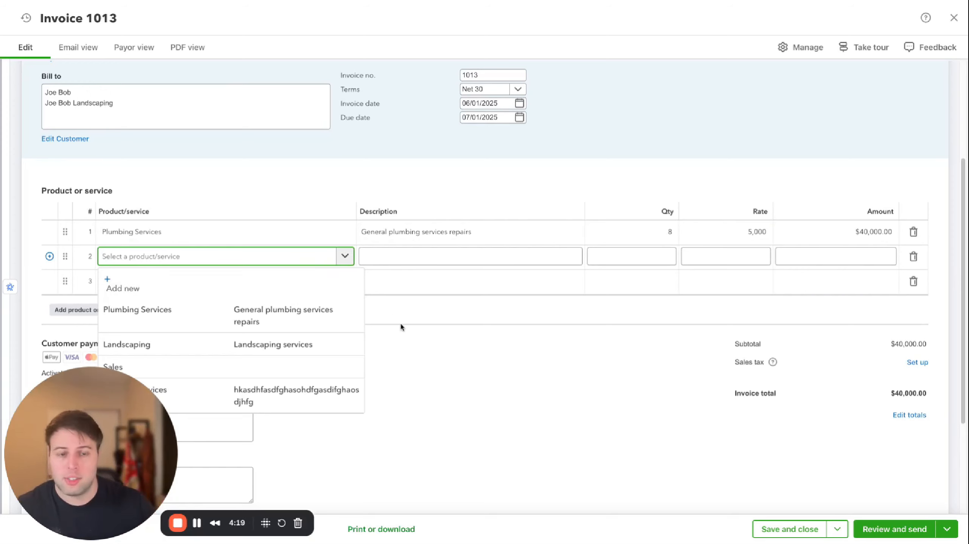
click(176, 345)
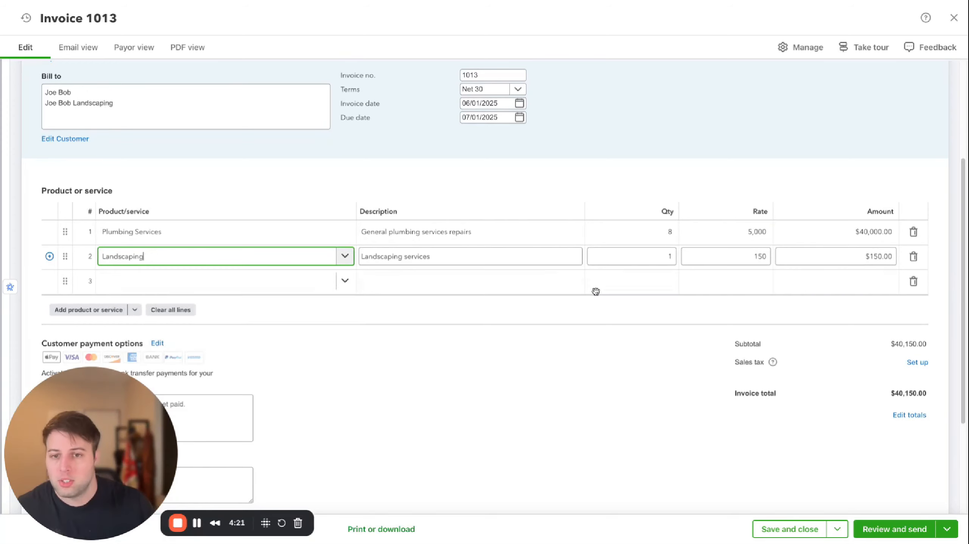
click(872, 231)
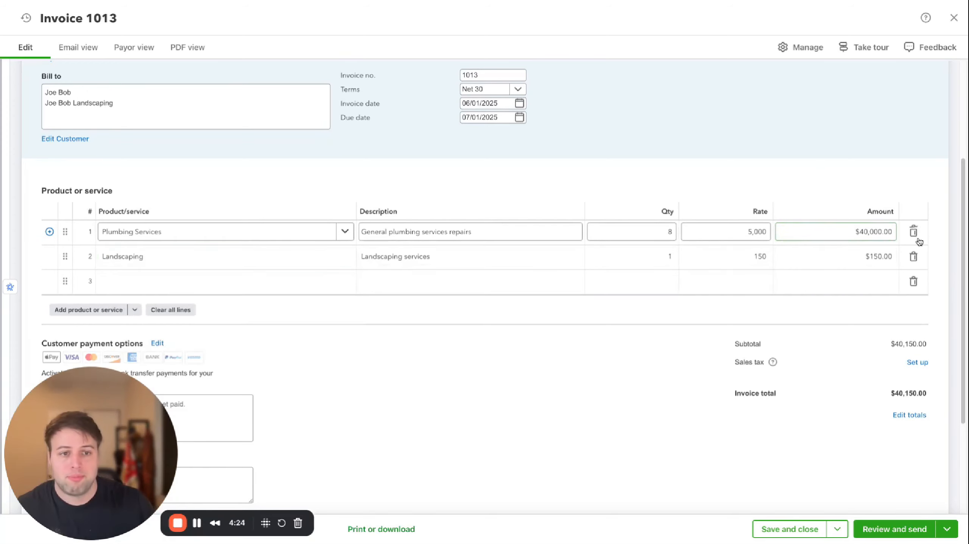
click(913, 232)
Set the Landscaping line's quantity to 25
click(657, 231)
text(25)
key(Tab)
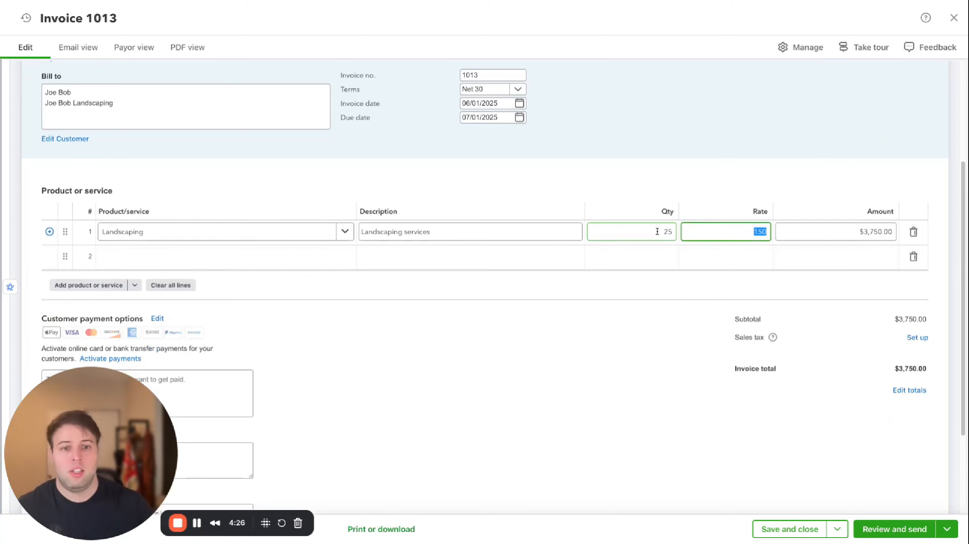
Save and close the invoice
click(623, 394)
scroll(231, 239, up, 3)
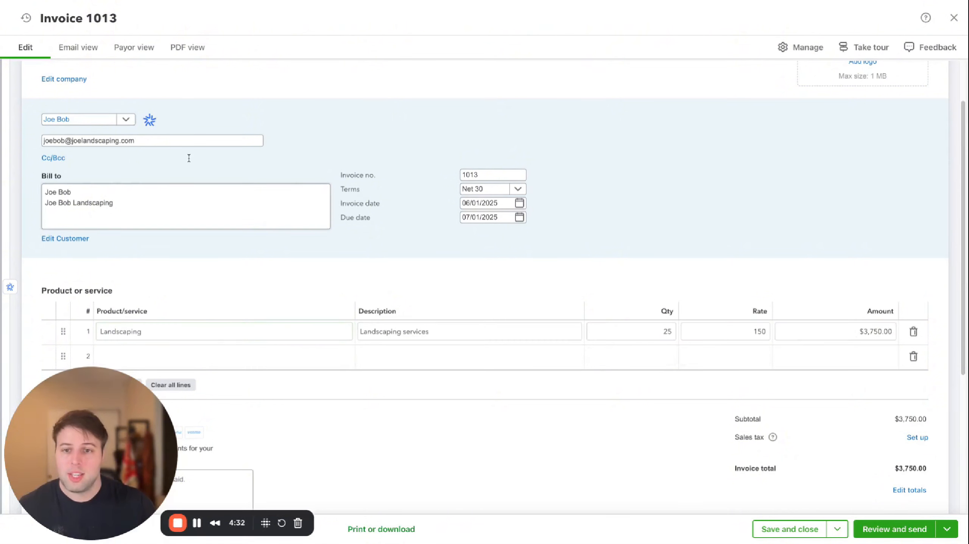
scroll(844, 373, down, 6)
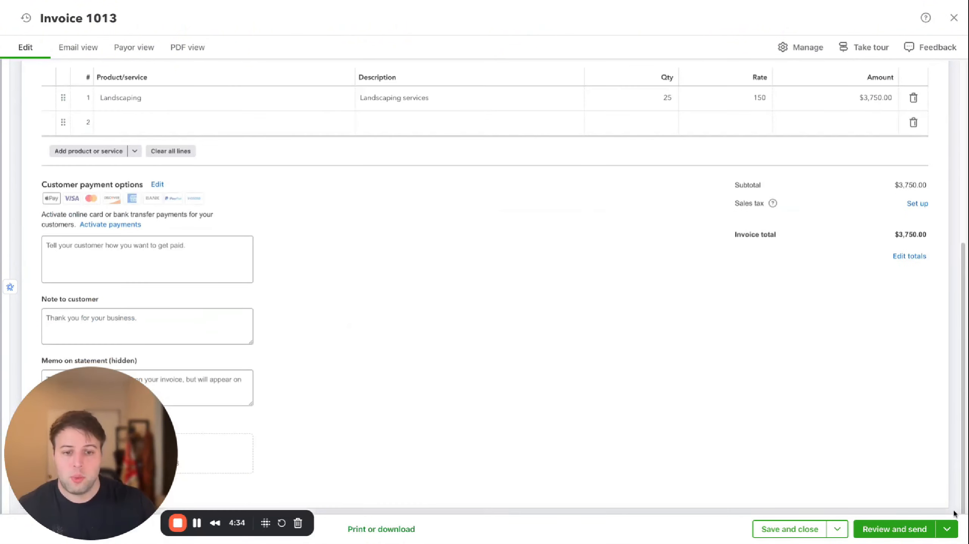
click(837, 530)
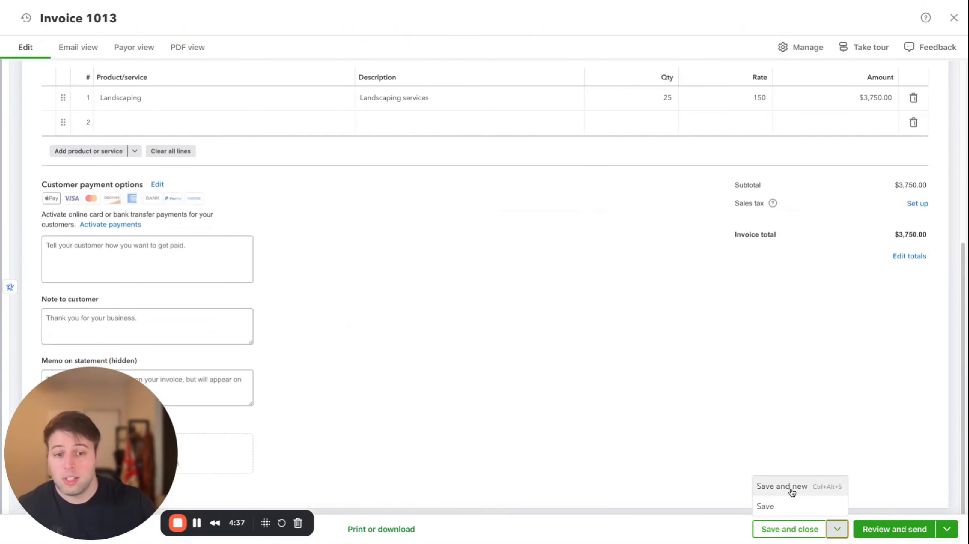
click(792, 530)
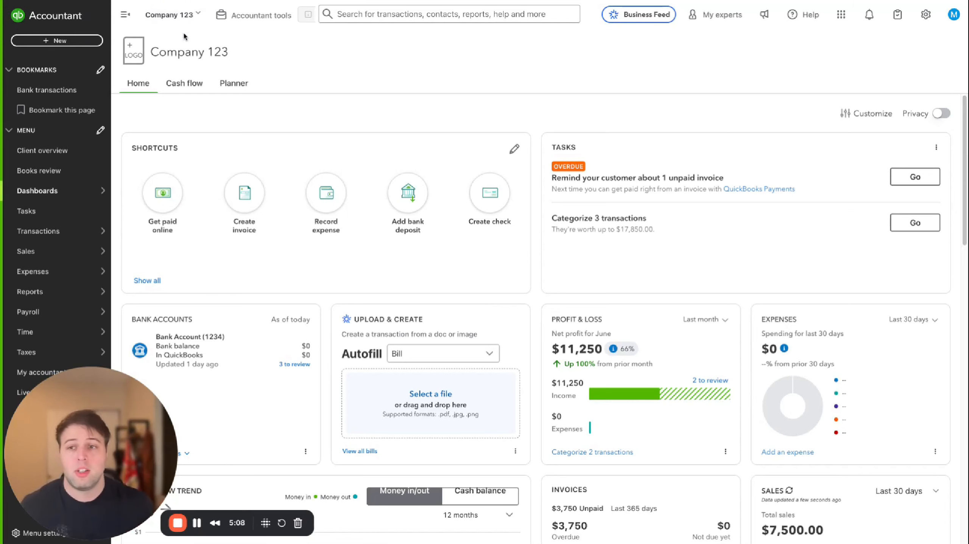
Start a new received payment and choose the invoiced customer
click(54, 42)
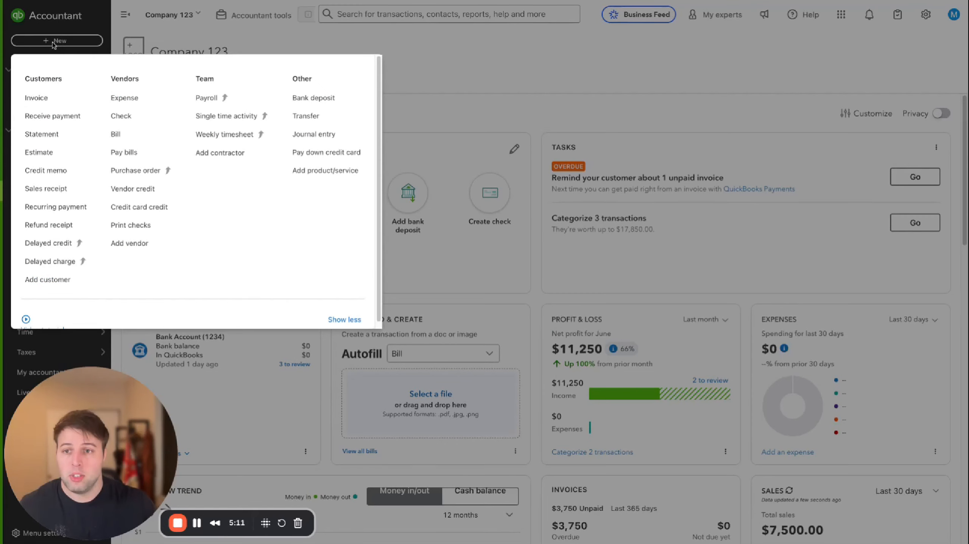
click(53, 116)
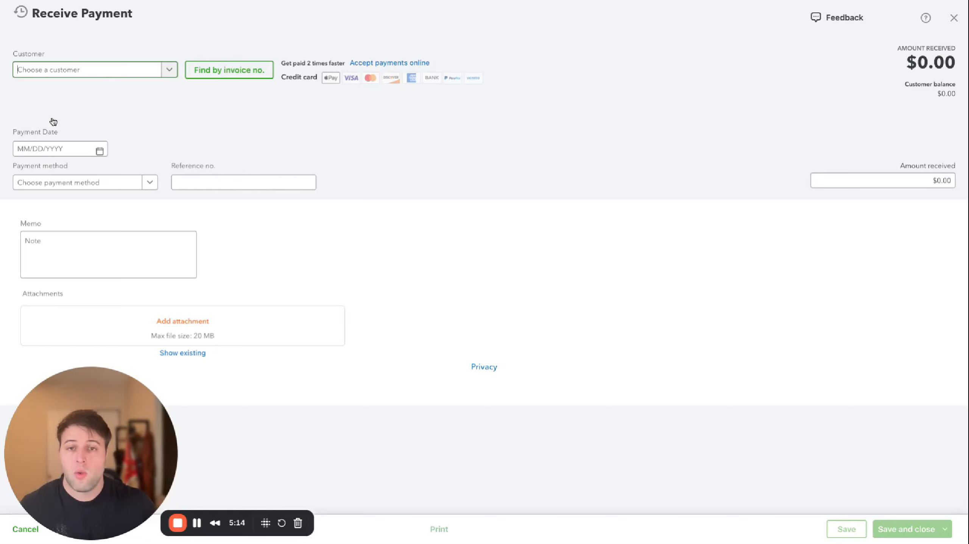
click(95, 69)
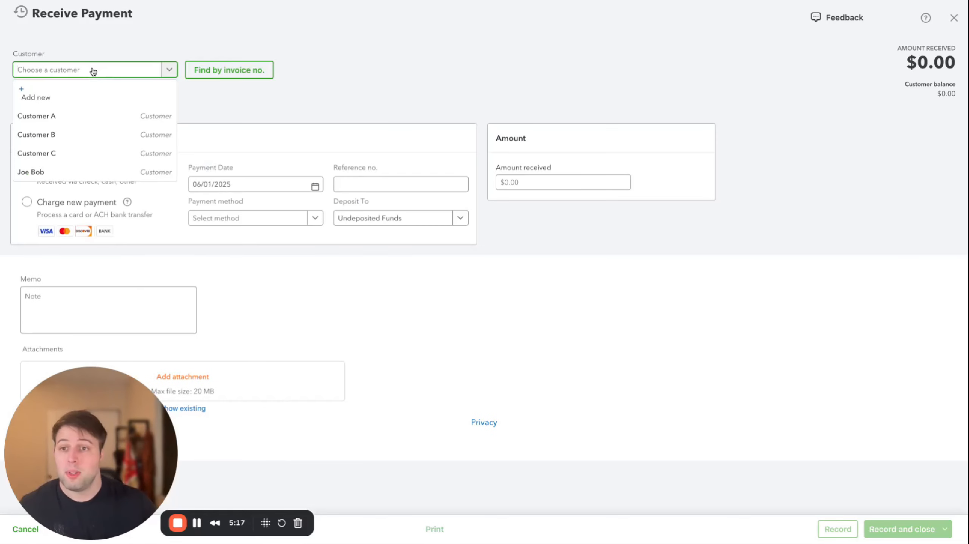
click(62, 172)
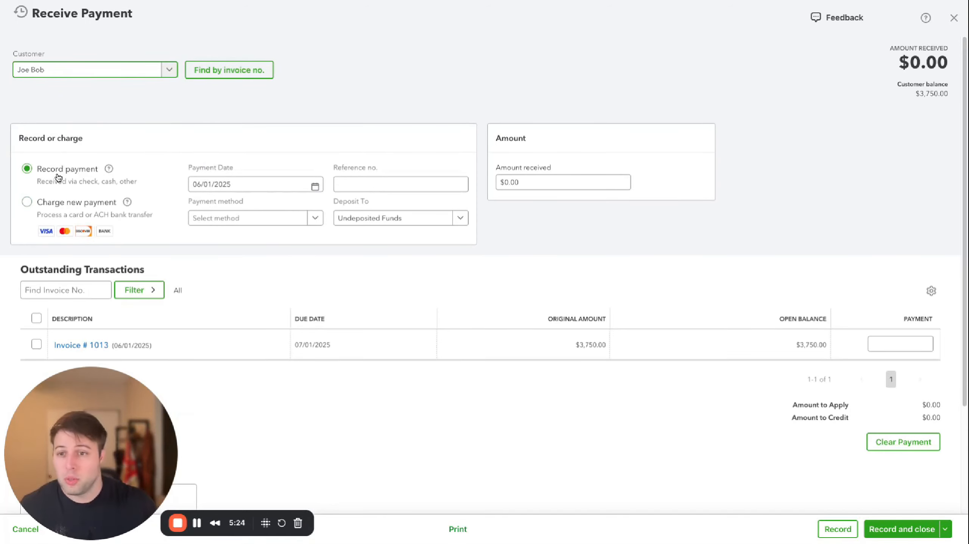
Keep the payment as a recorded payment and set the payment date to 06/15/2025
click(30, 206)
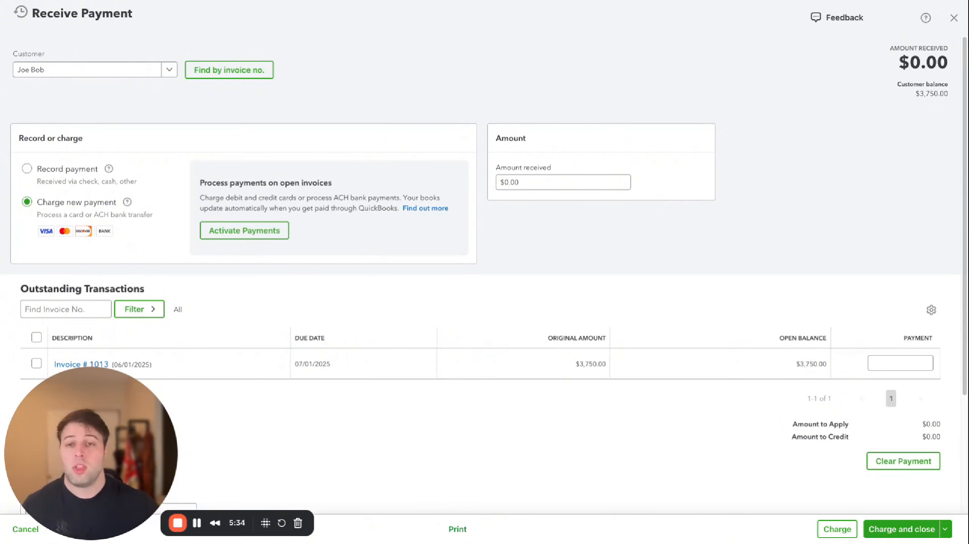
click(25, 172)
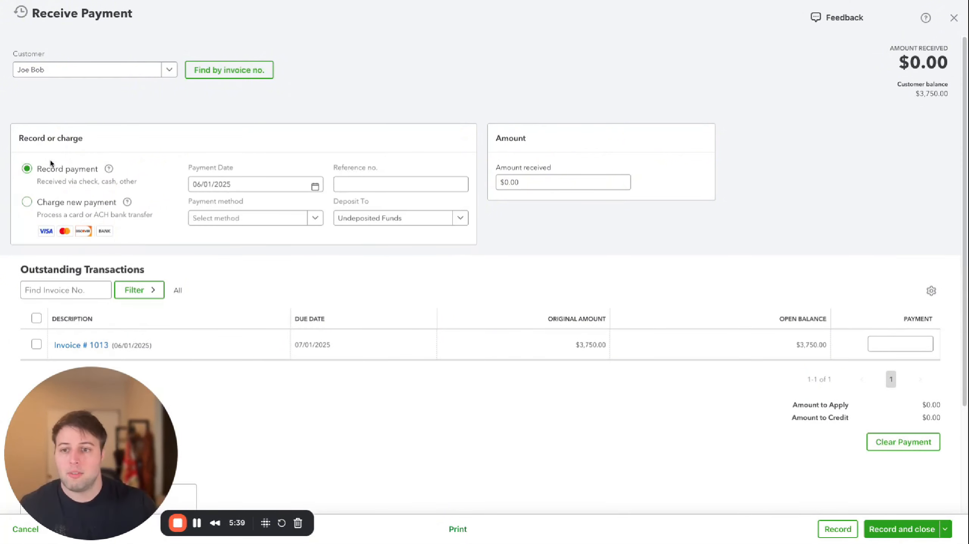
click(278, 186)
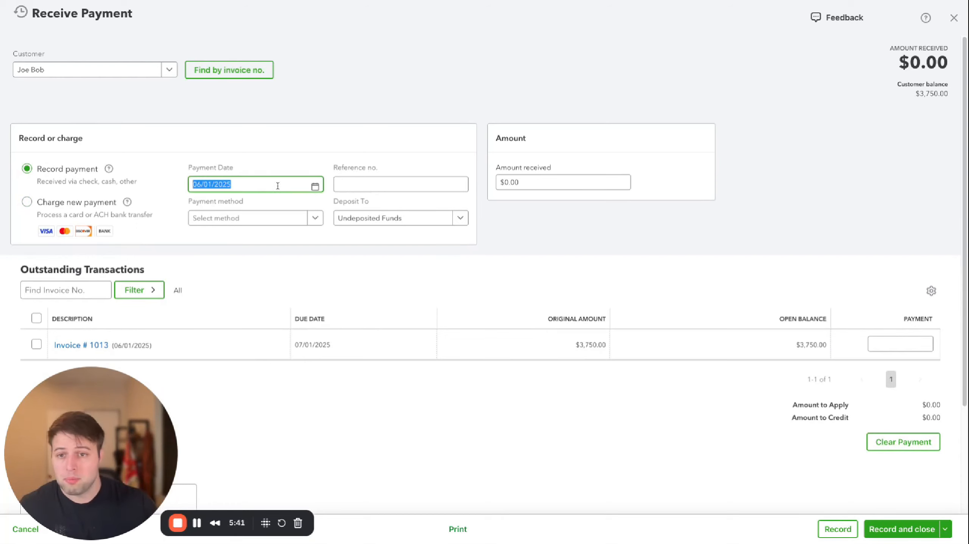
click(315, 187)
click(203, 292)
click(386, 184)
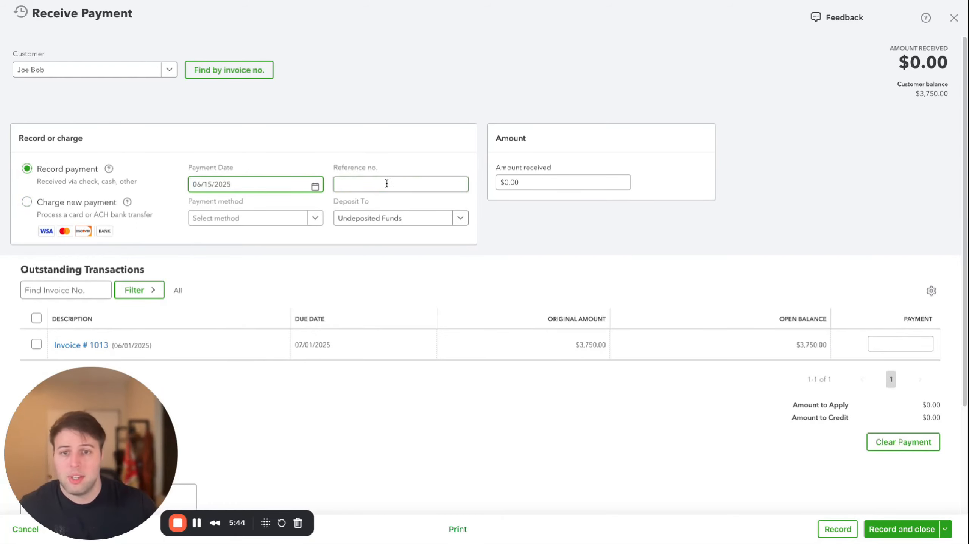
Set the payment method to Check and keep Undeposited Funds as the deposit account
click(284, 220)
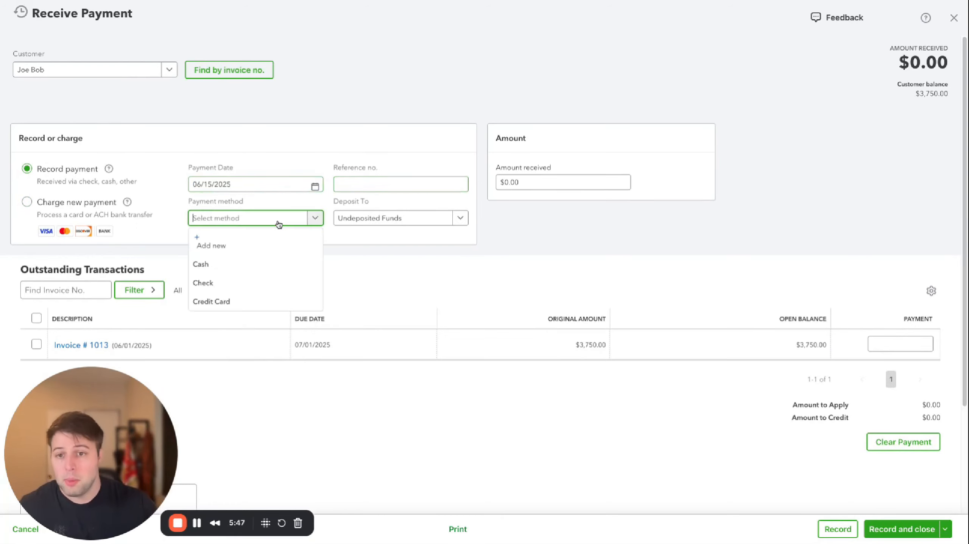
click(226, 284)
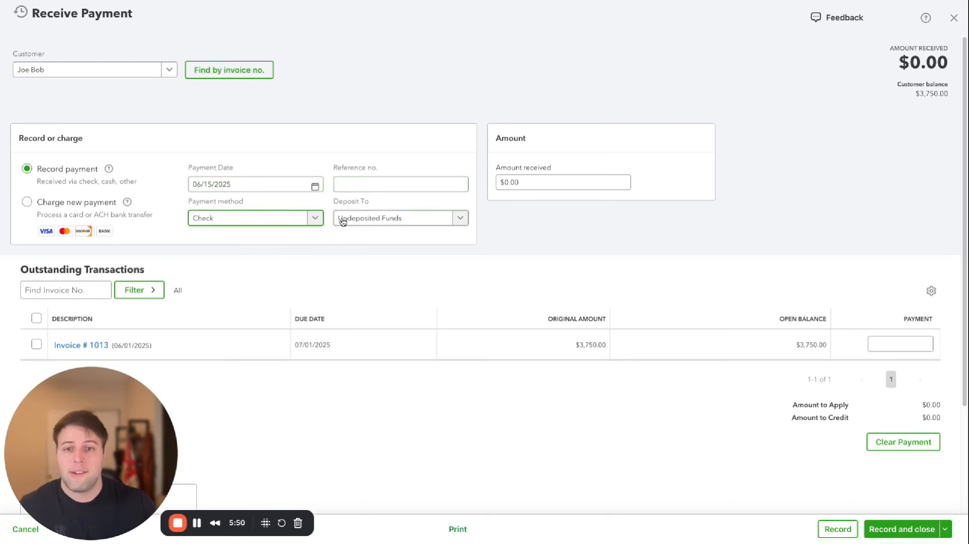
click(336, 203)
click(337, 205)
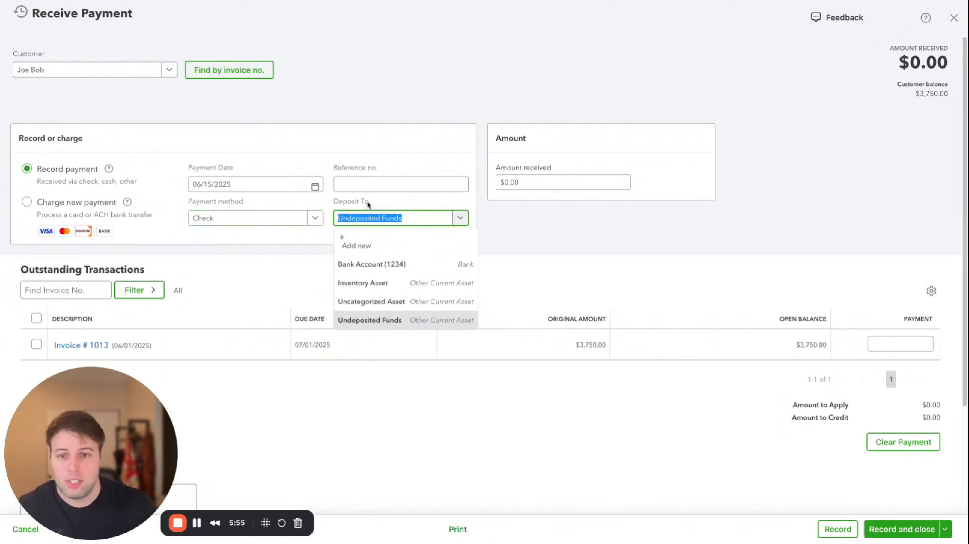
click(361, 222)
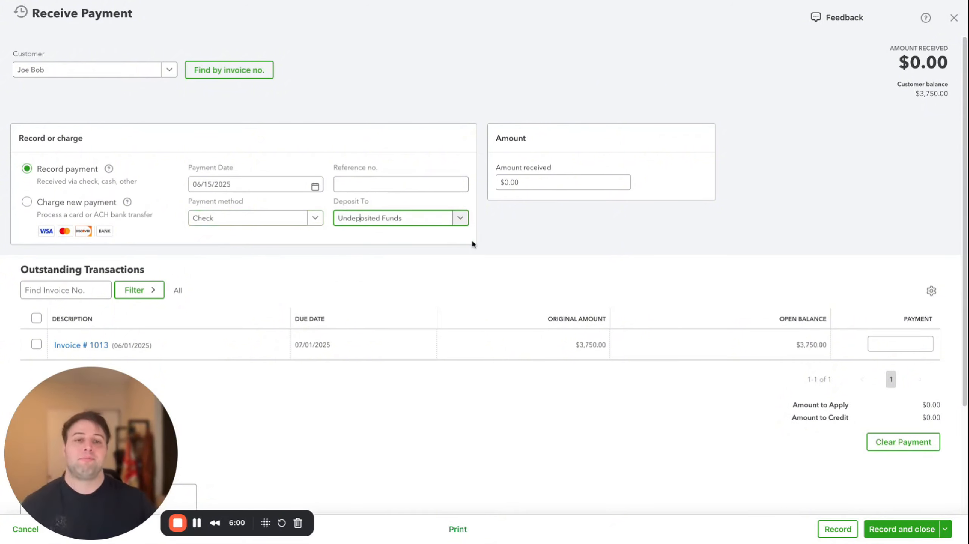
Try switching the deposit account to Bank Account (1234), then switch it back to Undeposited Funds
click(412, 222)
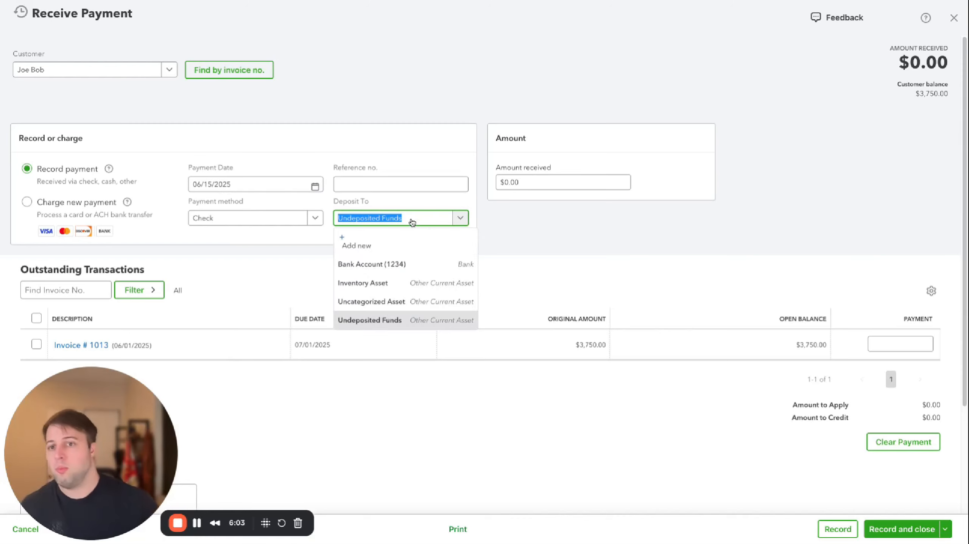
click(402, 267)
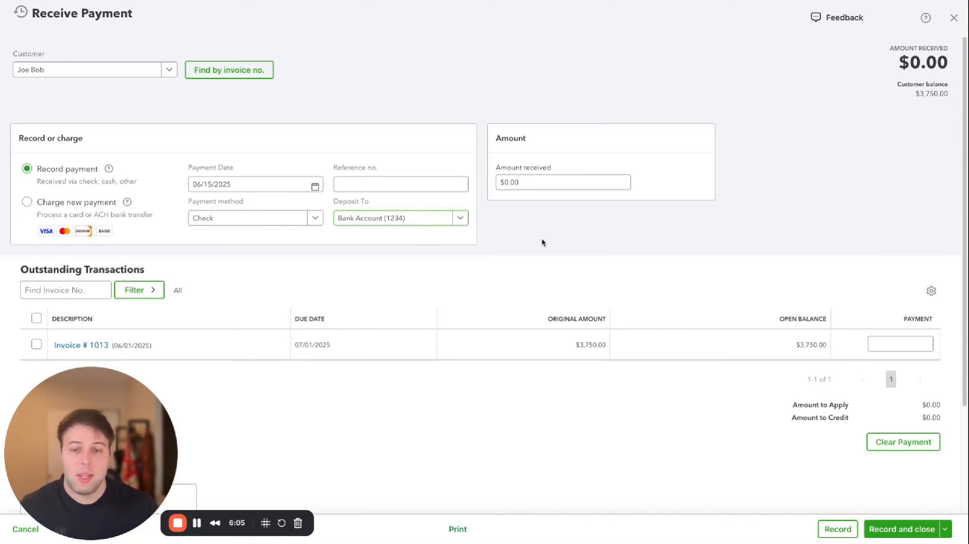
click(386, 214)
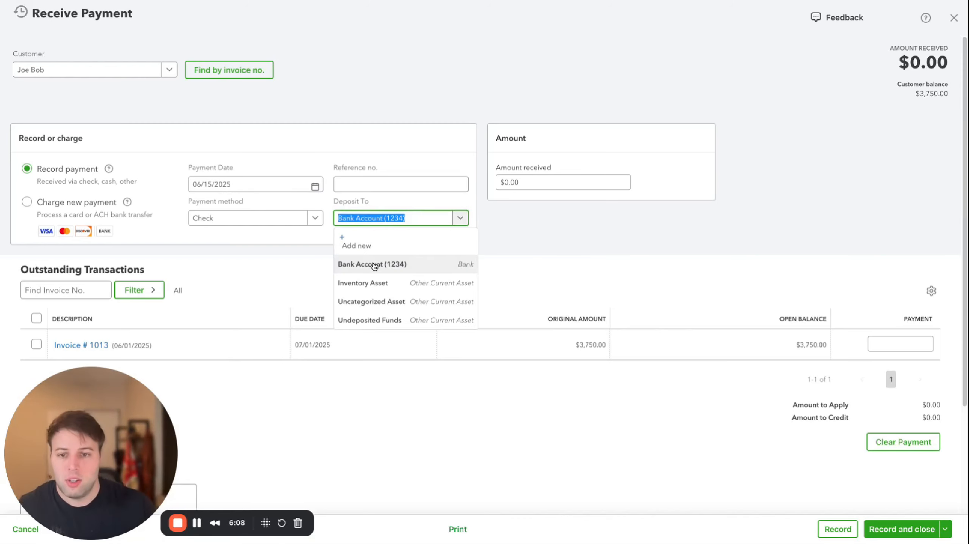
click(360, 318)
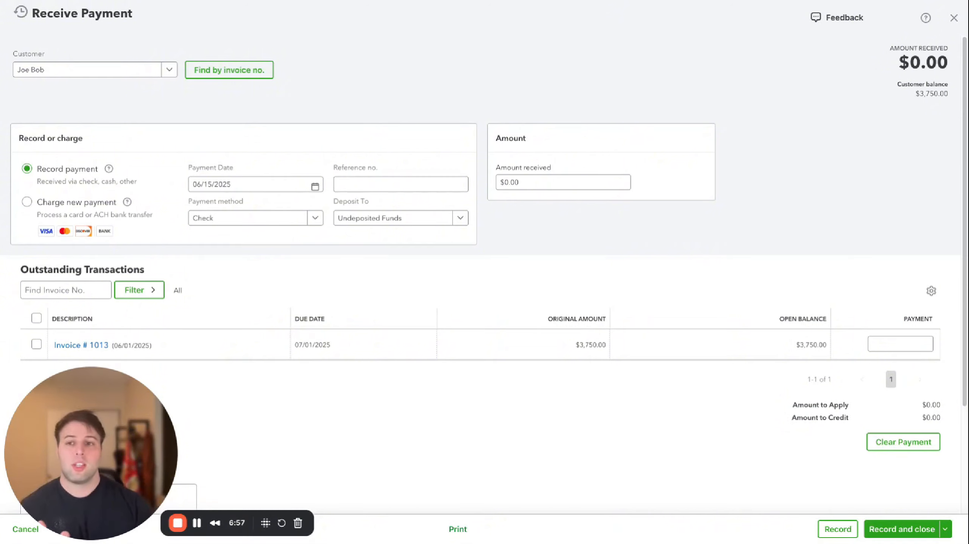
Select Invoice # 1013 in the outstanding transactions to apply the payment to it
click(406, 222)
click(582, 227)
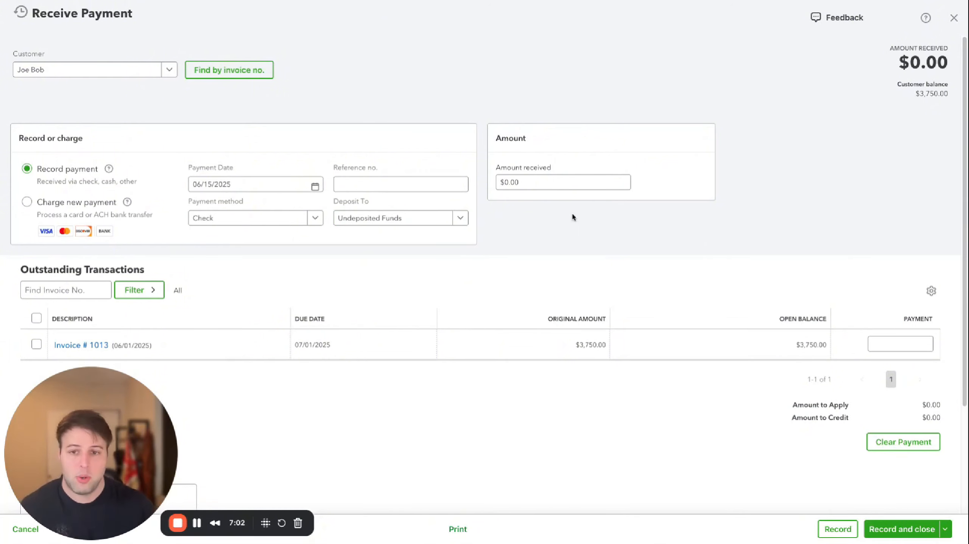
scroll(517, 260, down, 1)
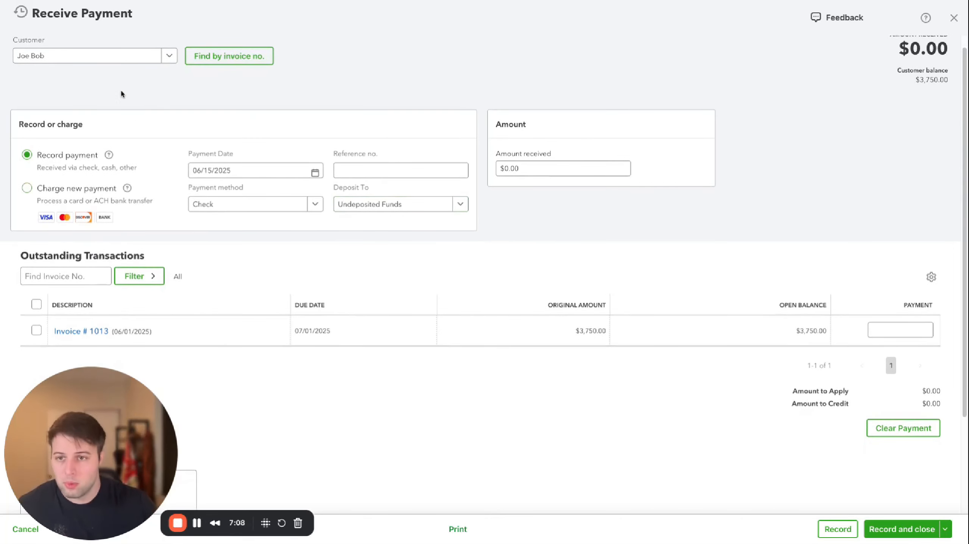
scroll(57, 330, down, 2)
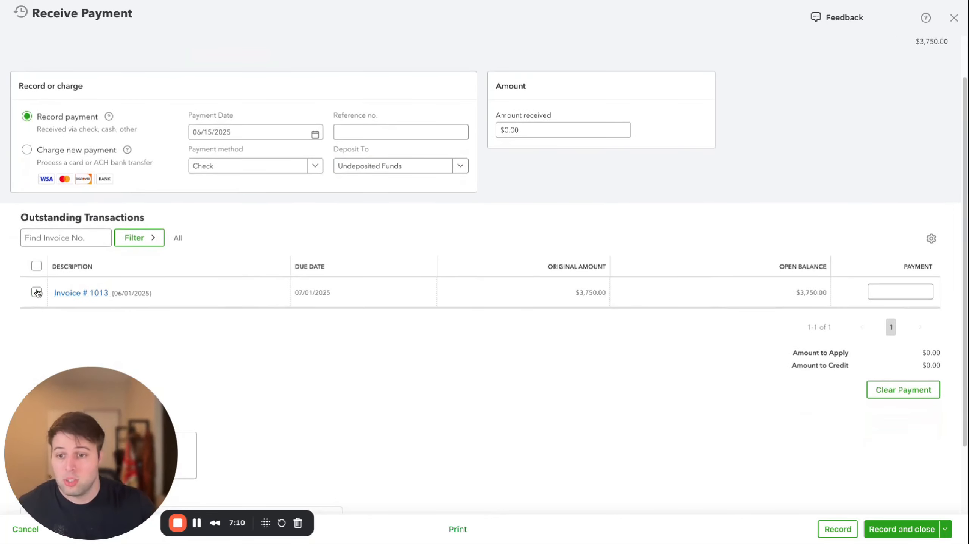
scroll(76, 267, down, 3)
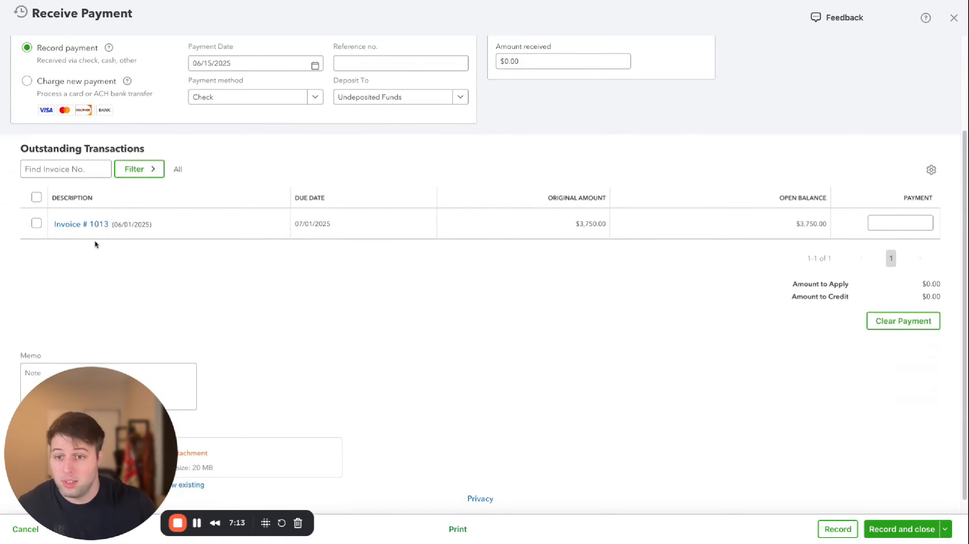
scroll(259, 327, up, 3)
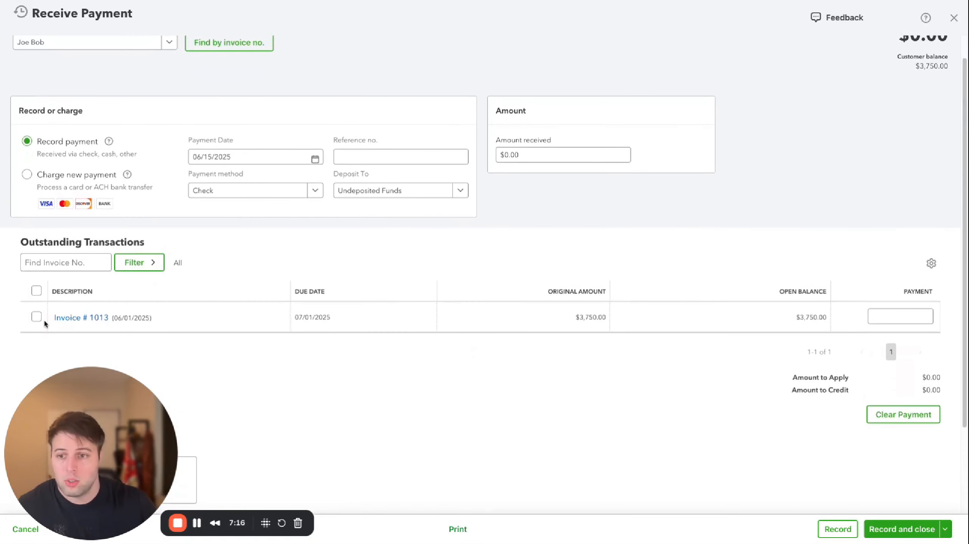
click(36, 318)
scroll(767, 222, up, 1)
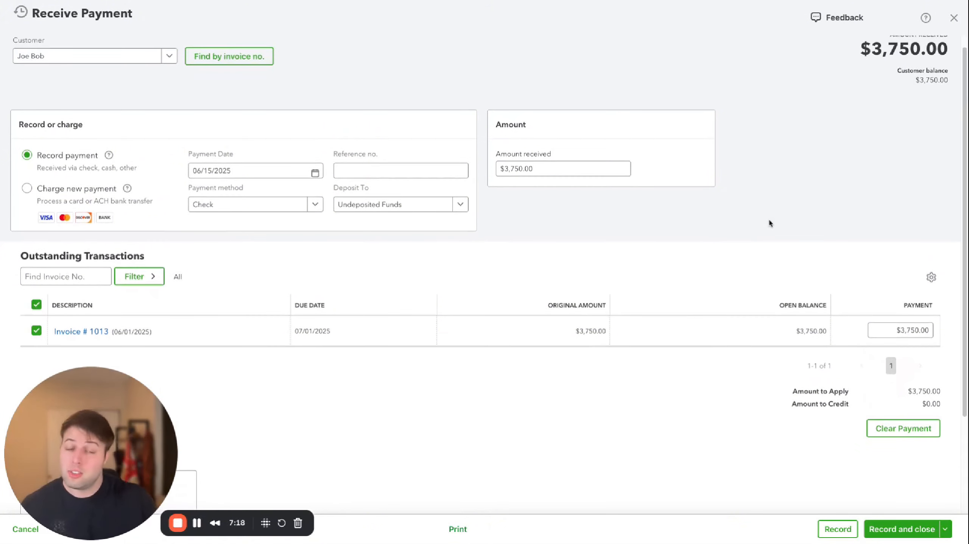
scroll(768, 223, up, 1)
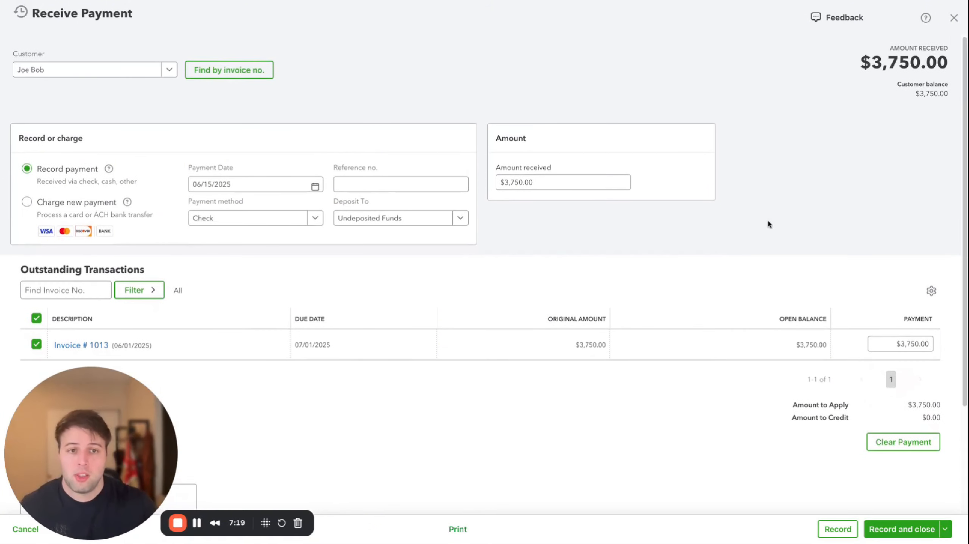
Set the amount received to 2,000
click(550, 182)
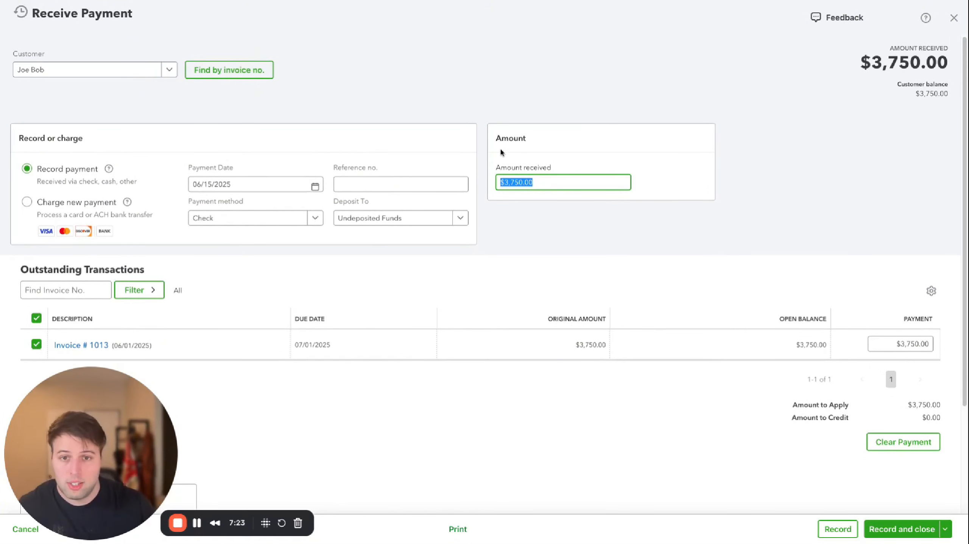
text(2,000)
key(Tab)
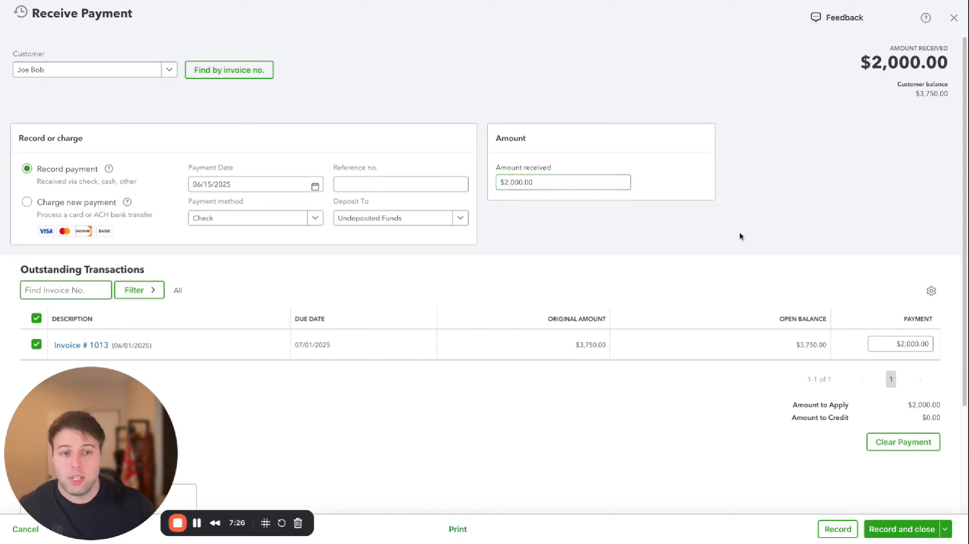
Change the amount received to 3750
click(546, 182)
text(3750)
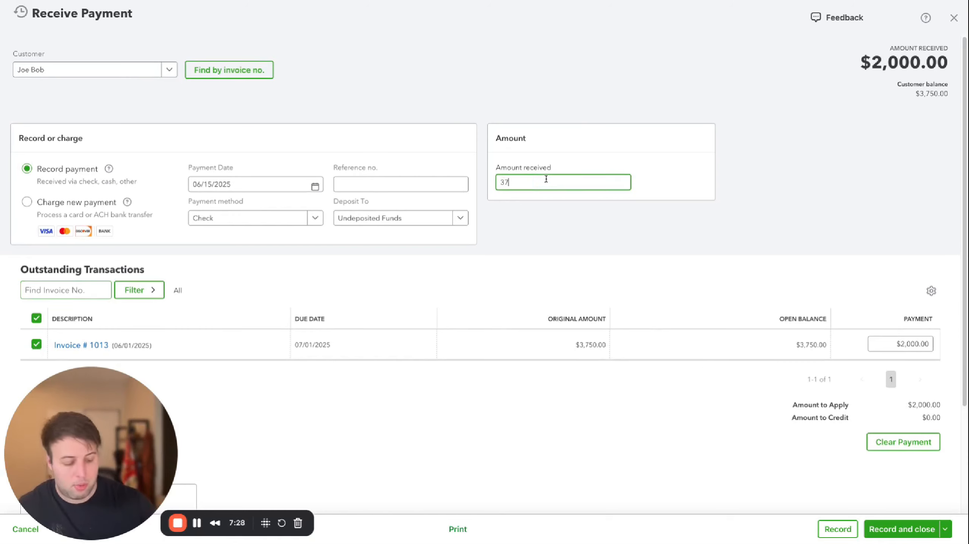
key(Tab)
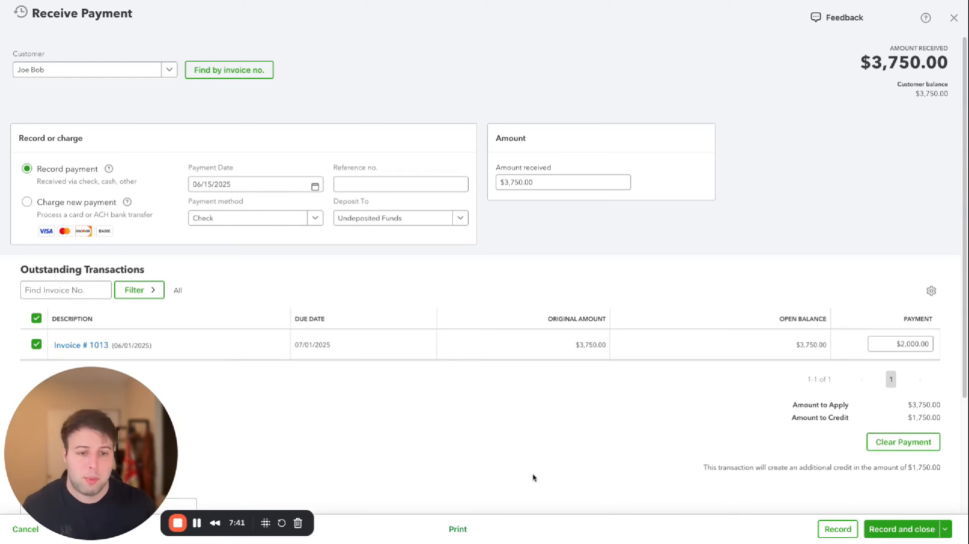
Record and close the received payment
click(373, 186)
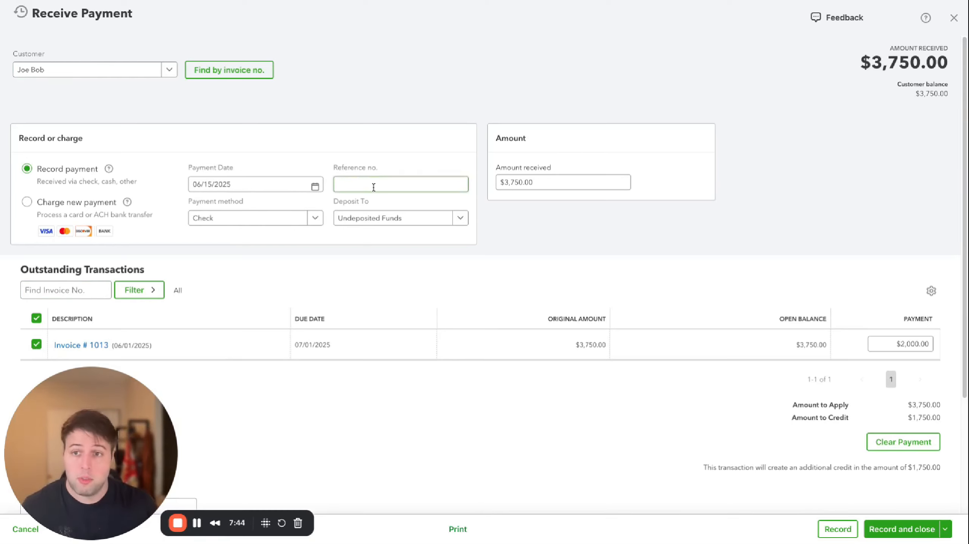
click(896, 534)
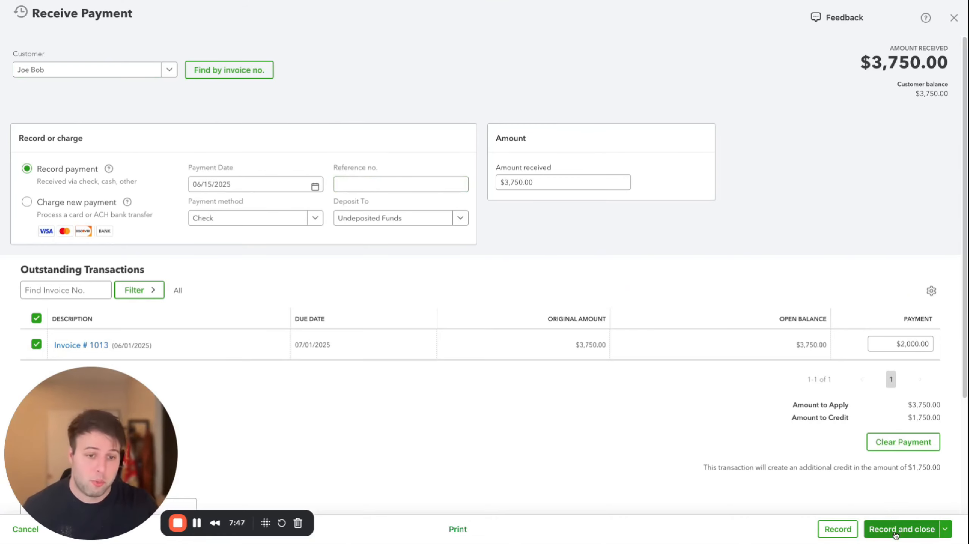
click(896, 534)
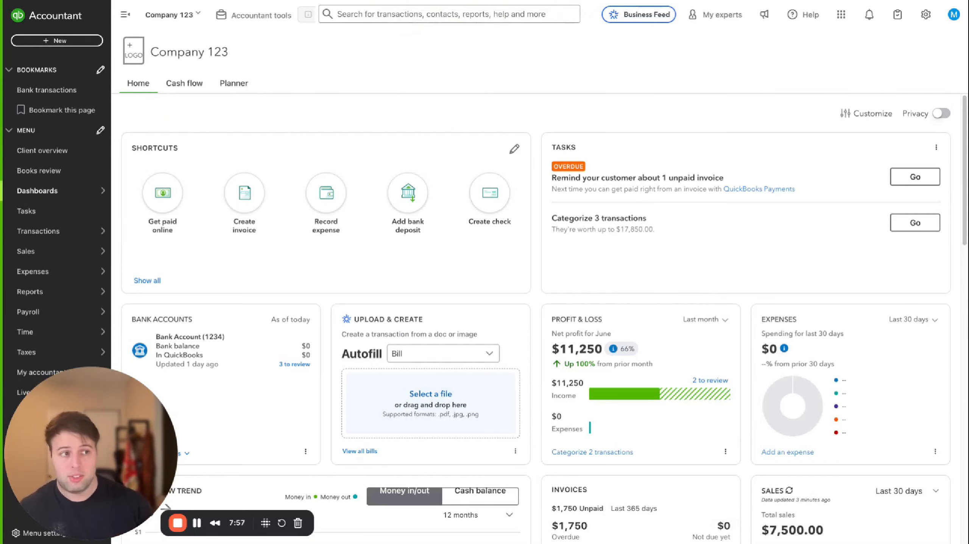
Open the bank transactions page and start a new bank deposit
click(61, 91)
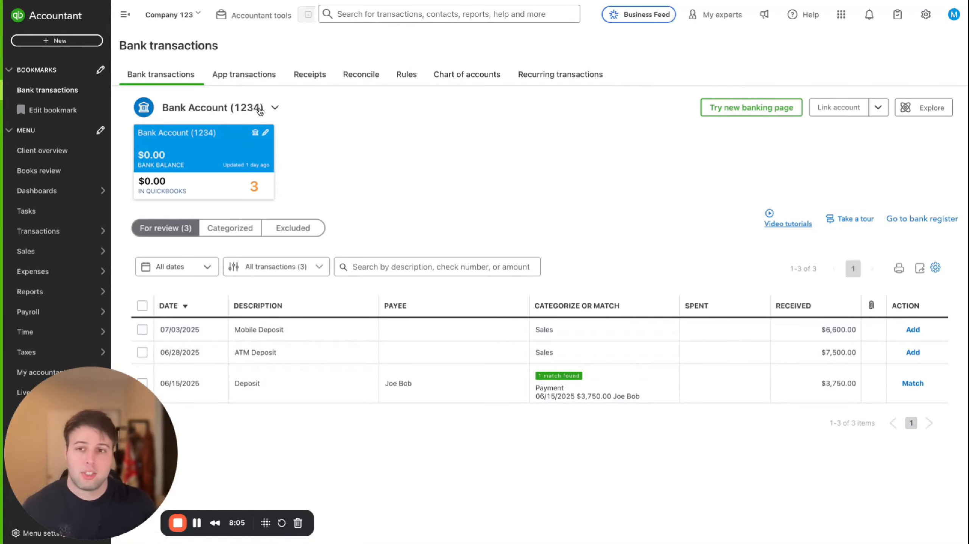
click(418, 267)
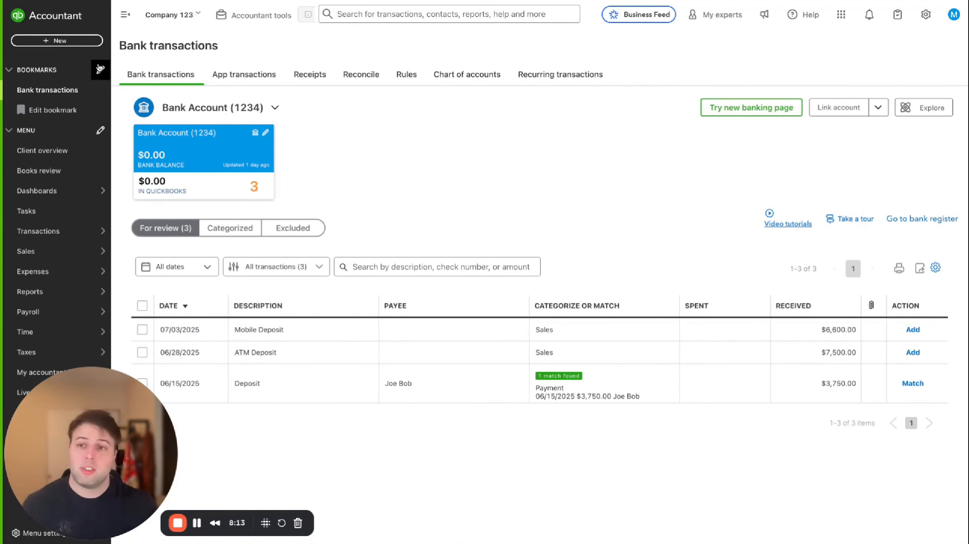
click(62, 42)
click(324, 97)
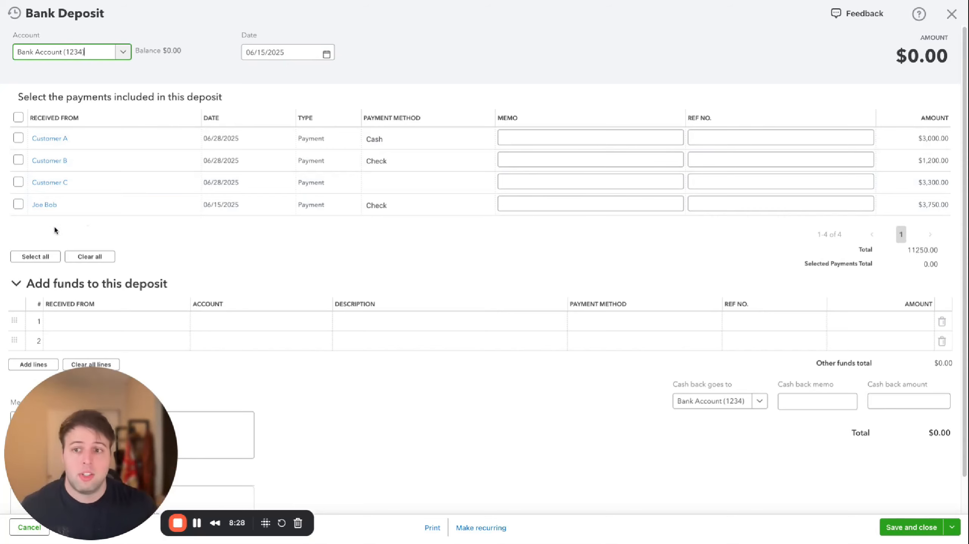
Include the invoiced customer's 06/15/2025 check payment in a deposit to Bank Account (1234) and save it
click(260, 53)
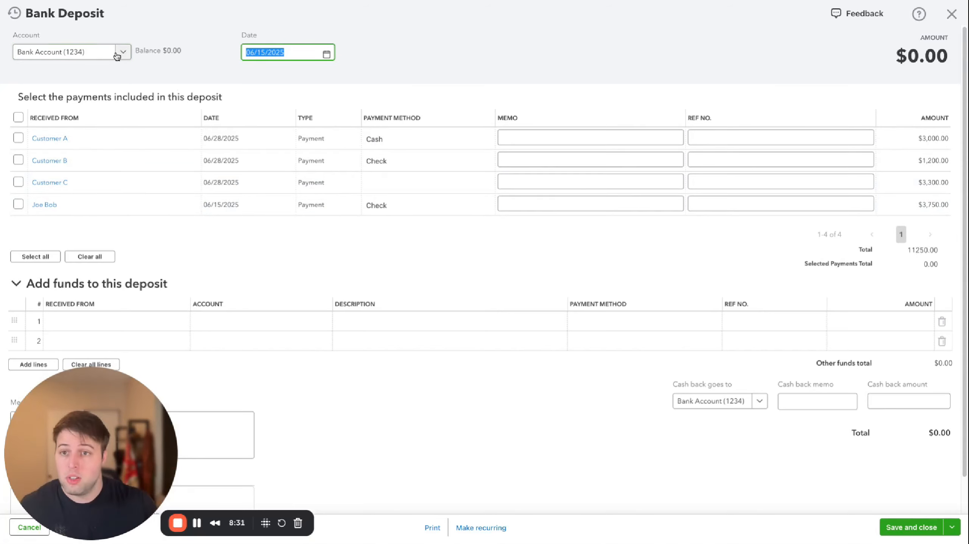
click(87, 52)
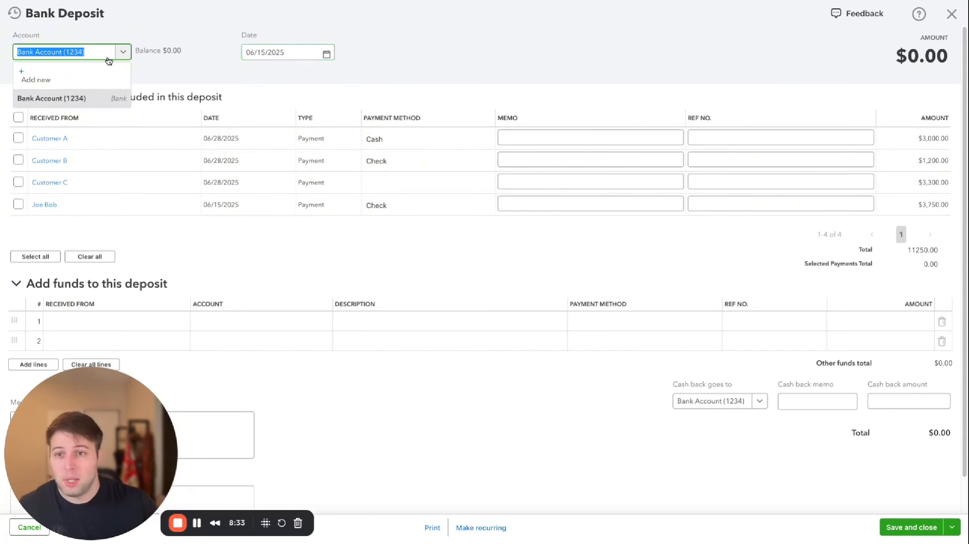
click(186, 64)
click(122, 52)
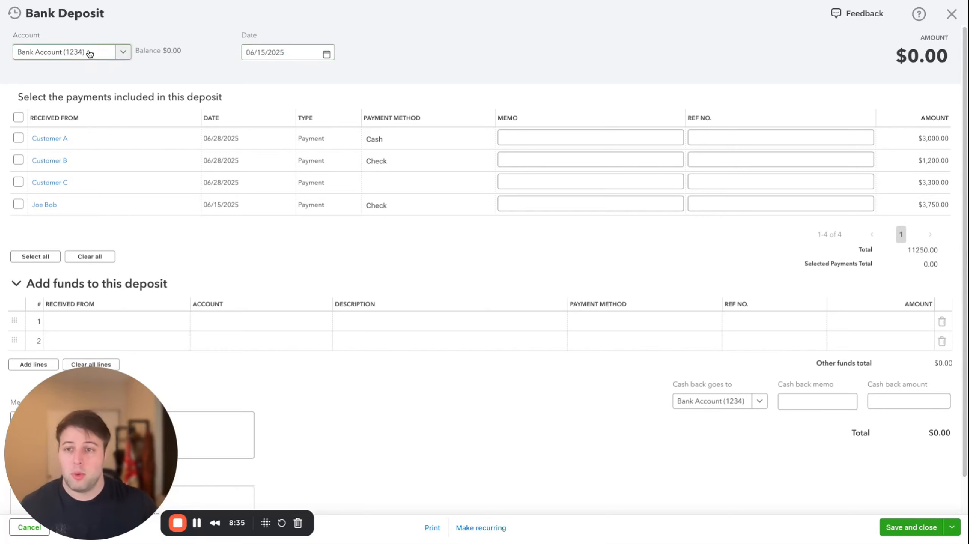
click(175, 83)
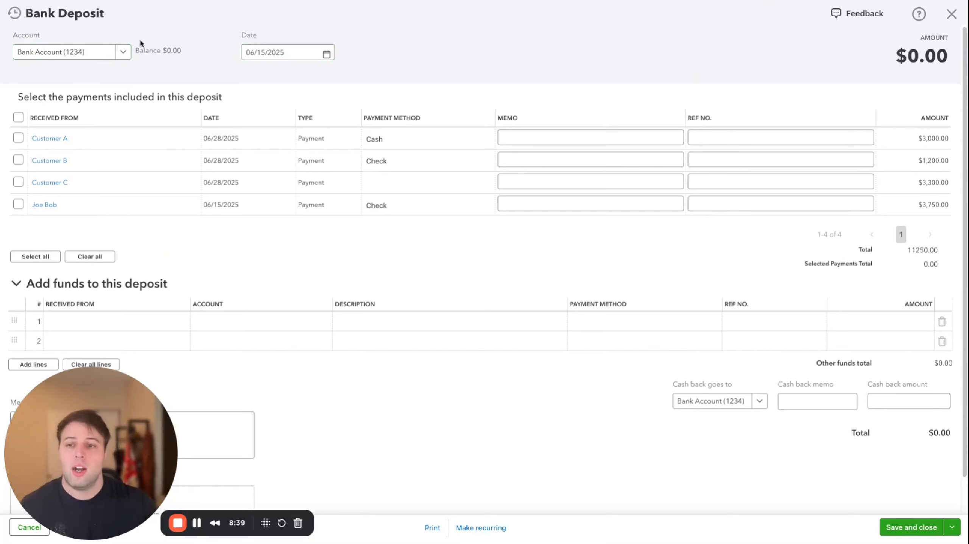
click(18, 204)
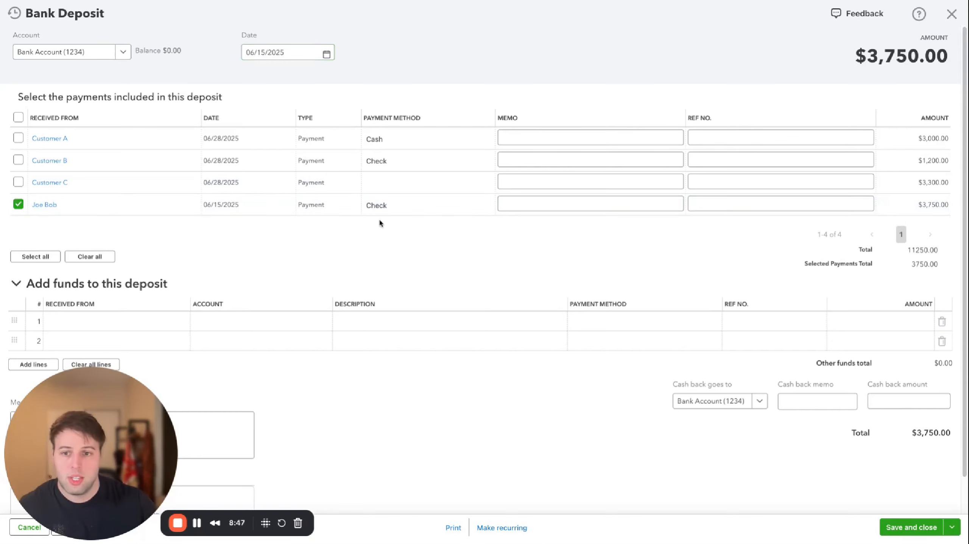
click(916, 533)
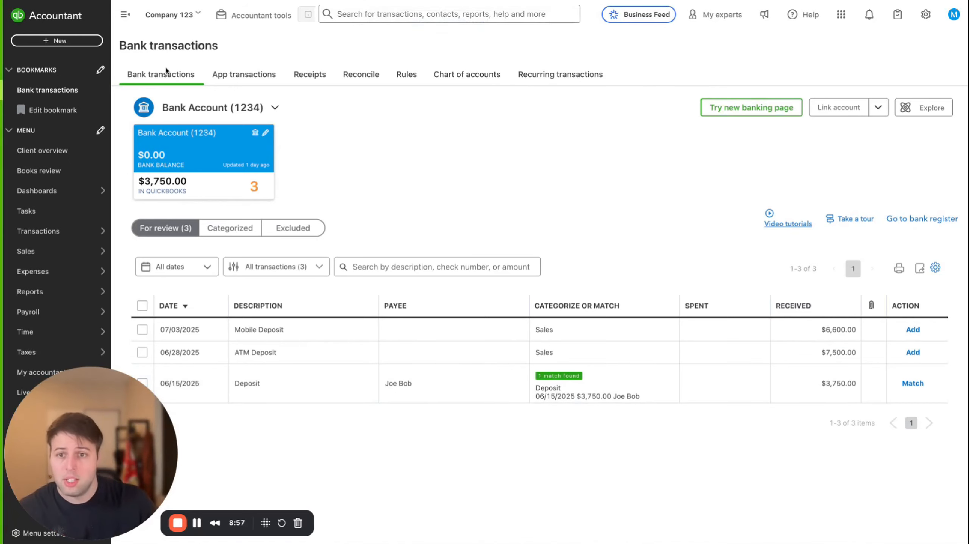
Match the 06/15/2025 bank deposit for $3,750.00 to the recorded deposit
click(392, 383)
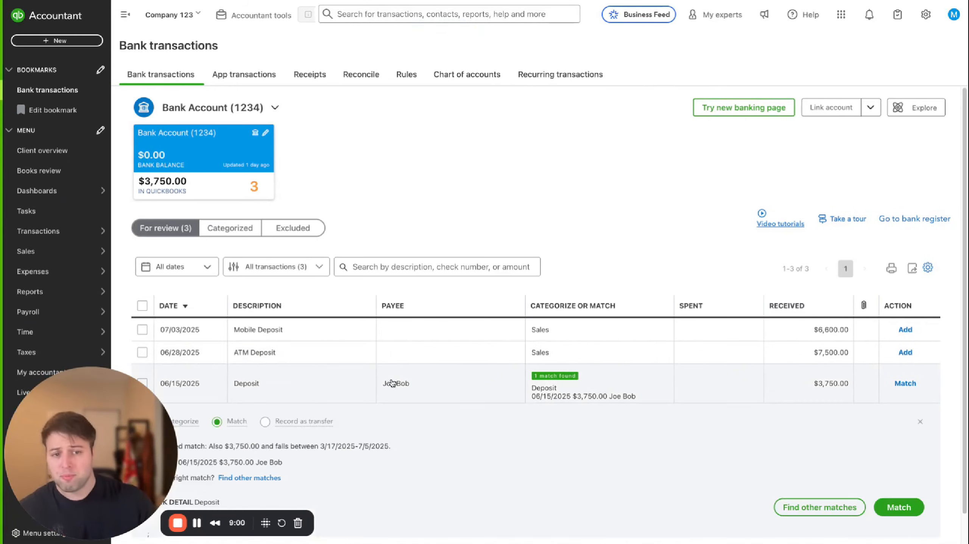
scroll(647, 336, down, 1)
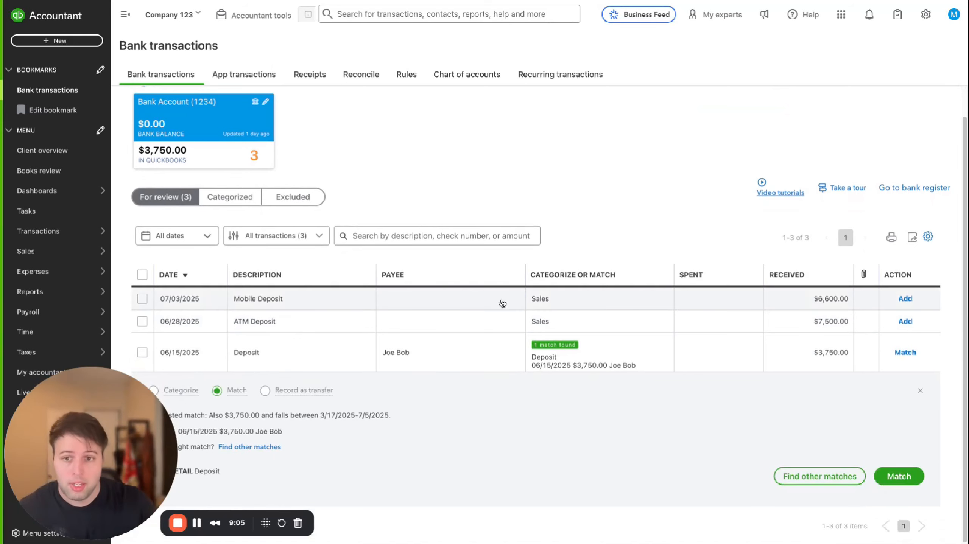
drag(73, 458, 64, 101)
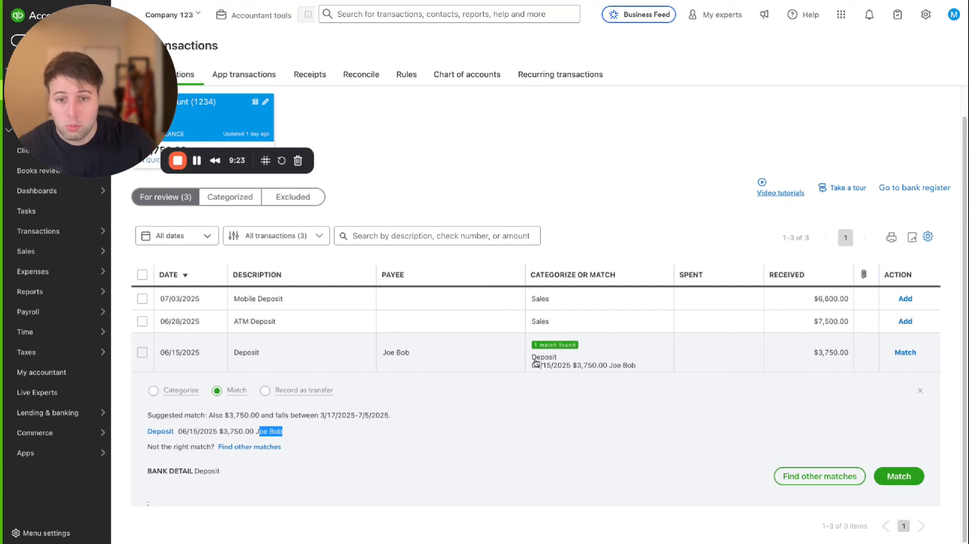
click(179, 350)
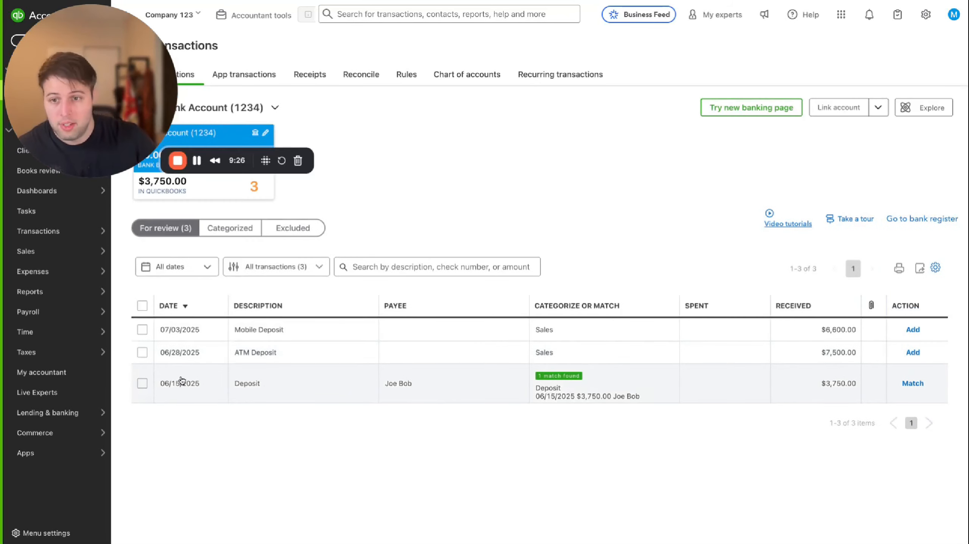
click(307, 395)
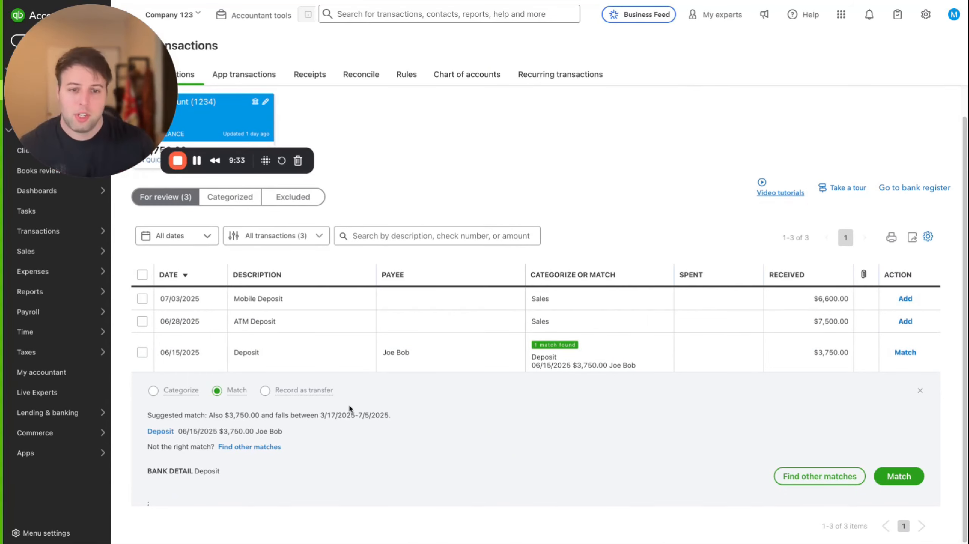
click(898, 484)
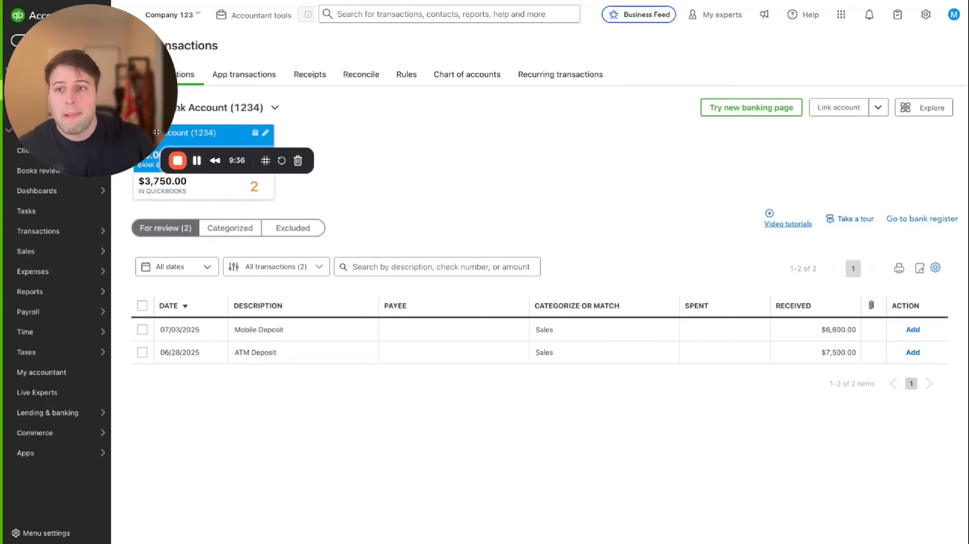
drag(217, 485, 224, 456)
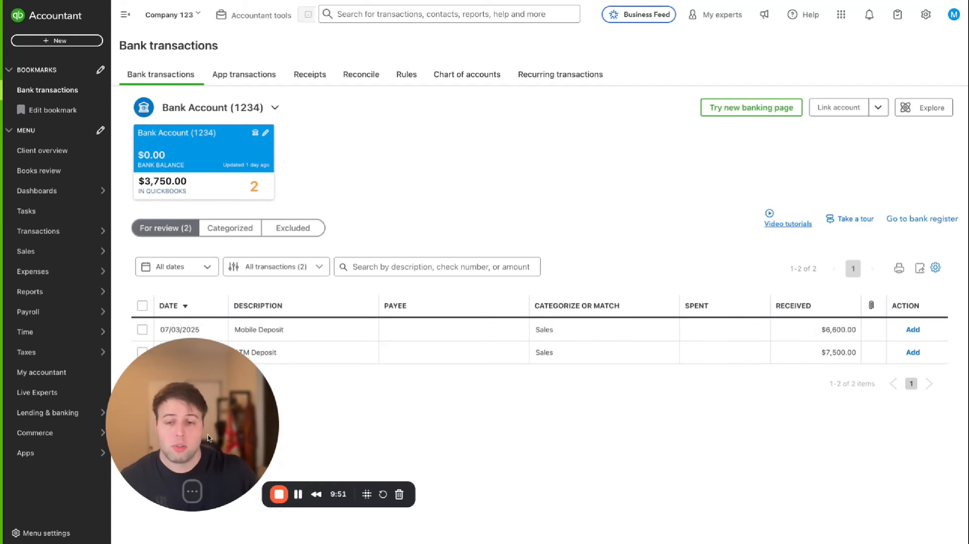
drag(249, 416, 209, 438)
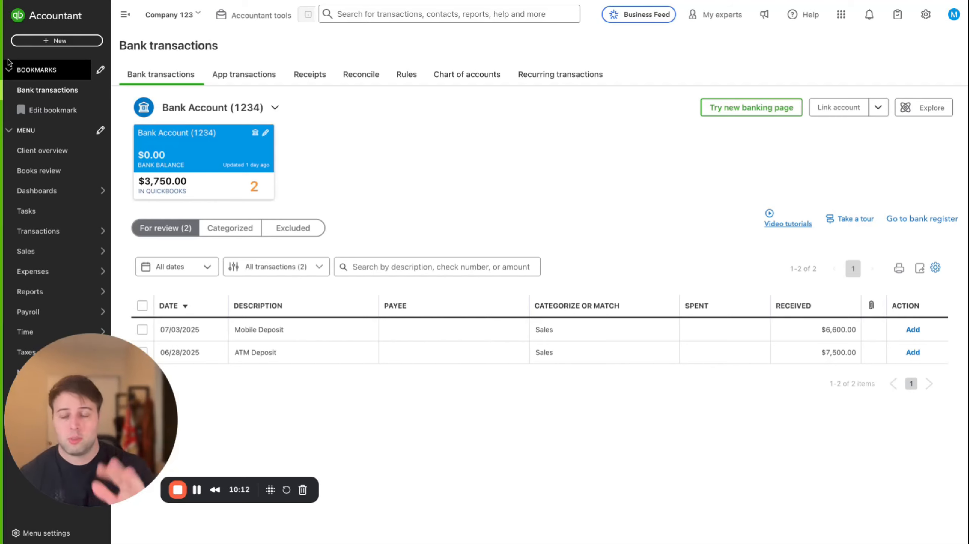
Start a new received payment from Customer A and set its payment date to 06/28/2025
click(60, 41)
click(53, 116)
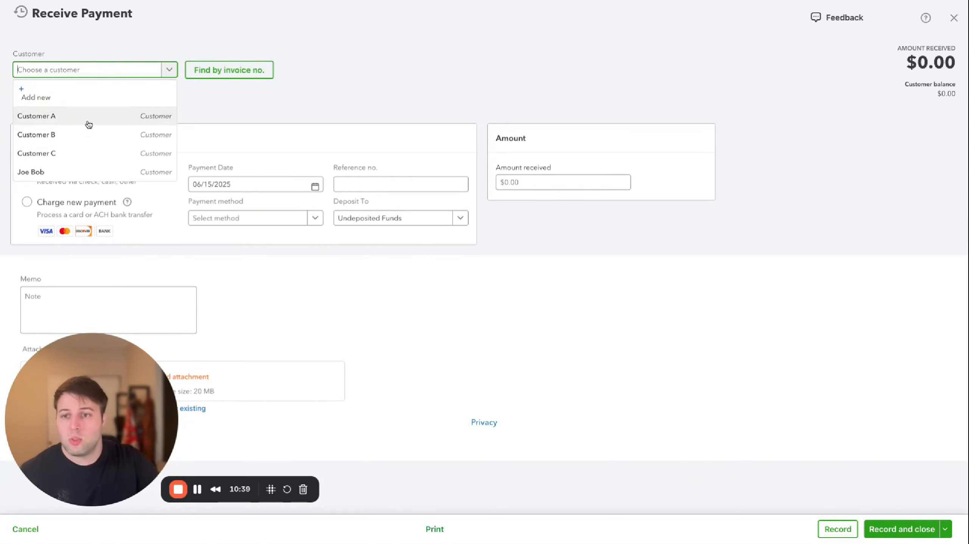
click(72, 116)
scroll(322, 115, down, 4)
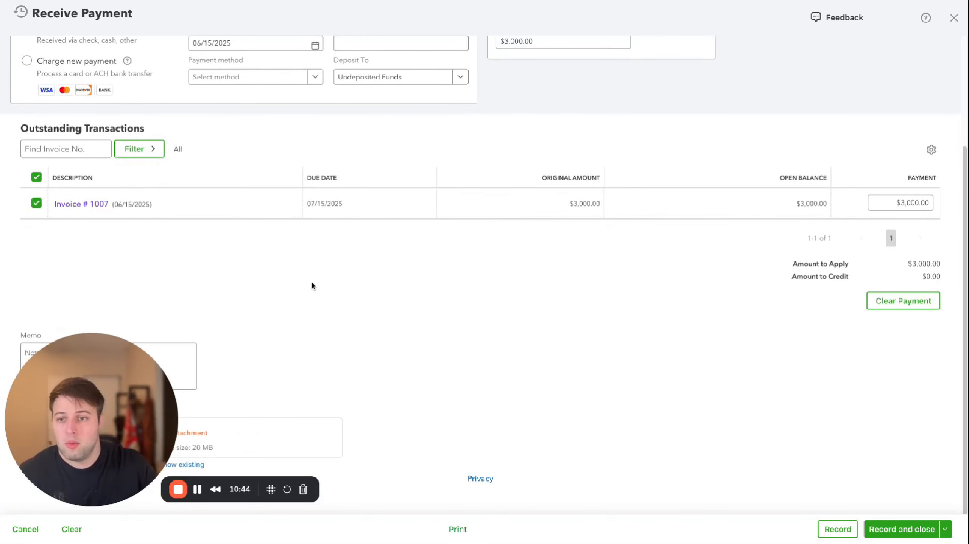
scroll(312, 286, up, 4)
click(313, 185)
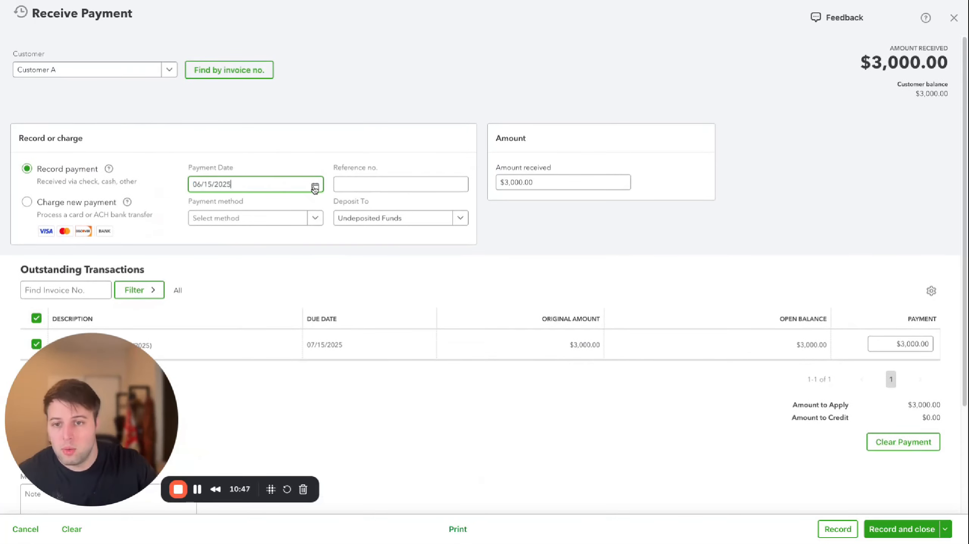
click(315, 186)
click(297, 306)
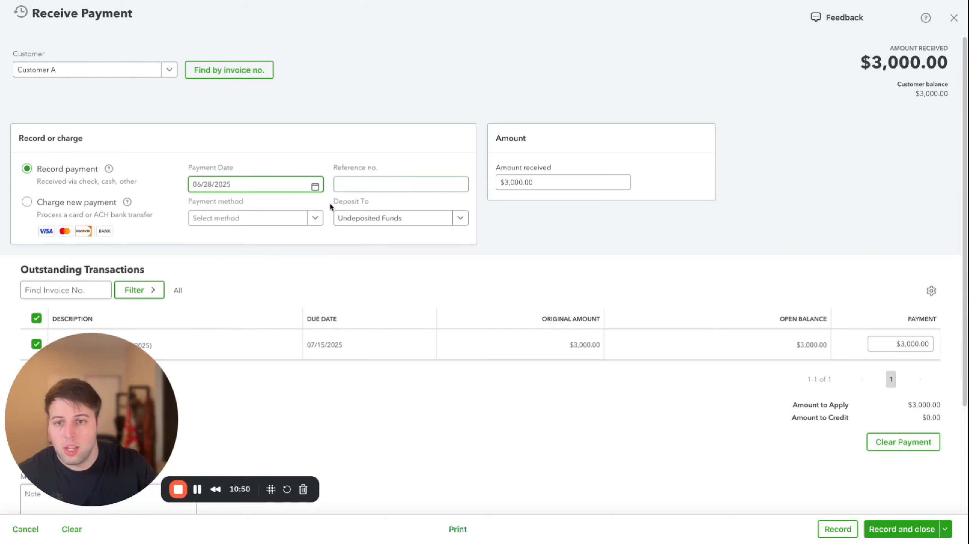
Set the payment method to Cash and record the payment, opening a new one
click(256, 216)
click(203, 271)
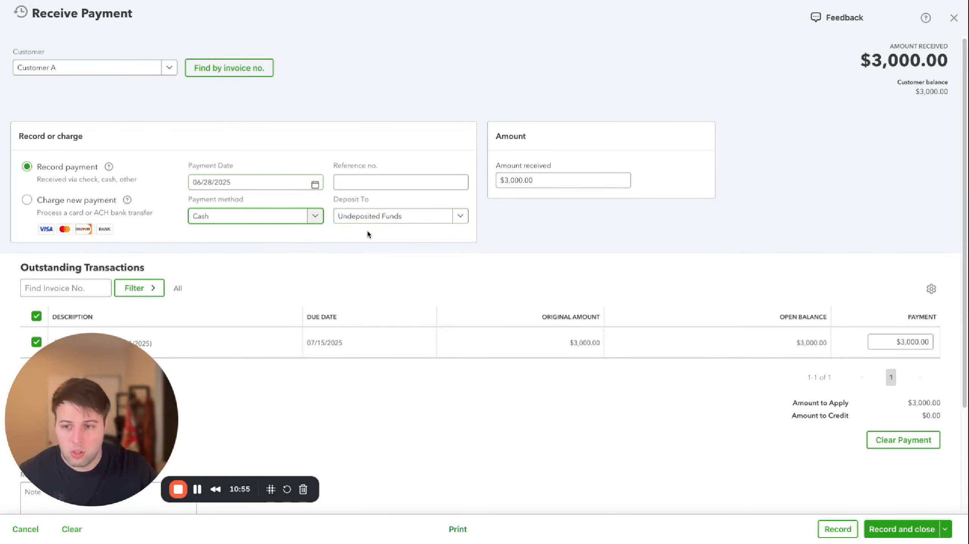
scroll(350, 267, down, 4)
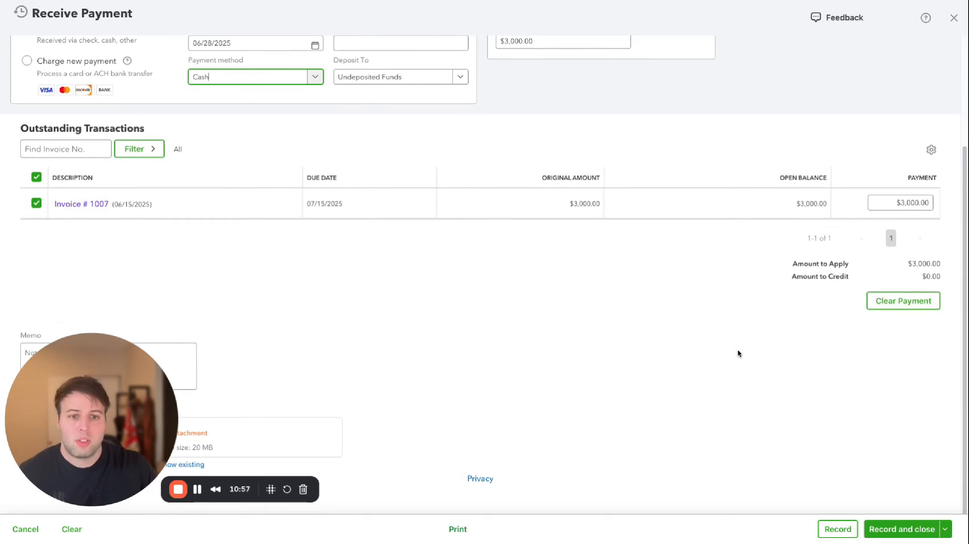
click(951, 535)
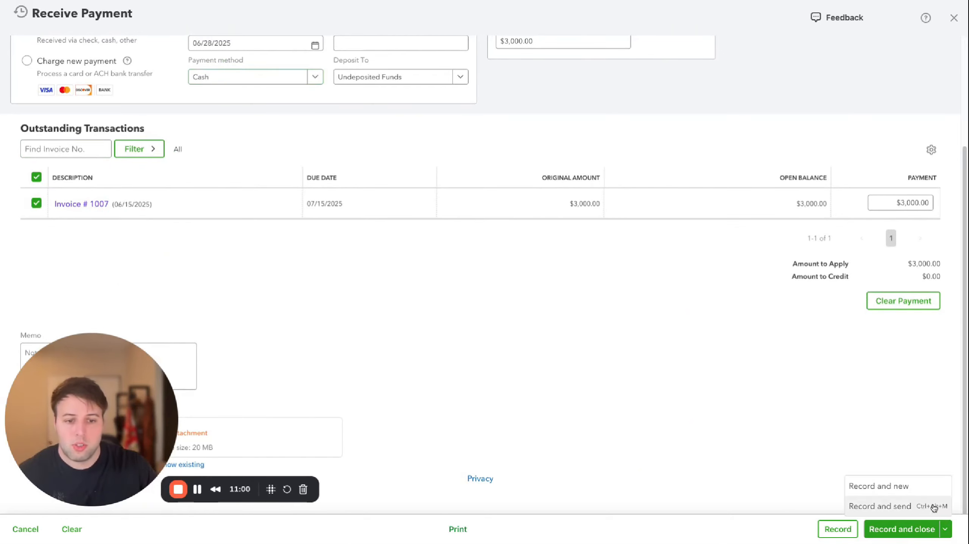
click(891, 489)
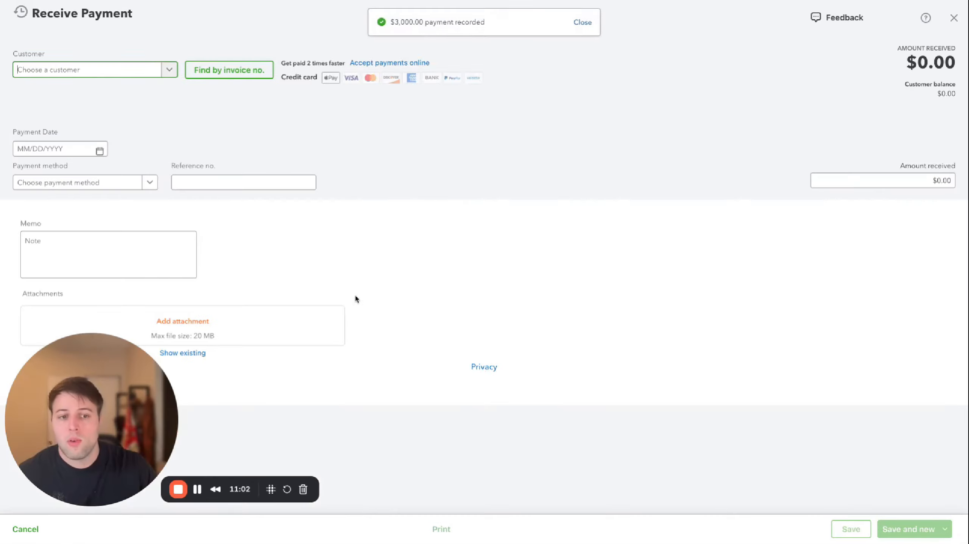
Record Customer B's 06/28/2025 payment of $1,200.00 by Check and open a new payment
click(170, 70)
click(48, 137)
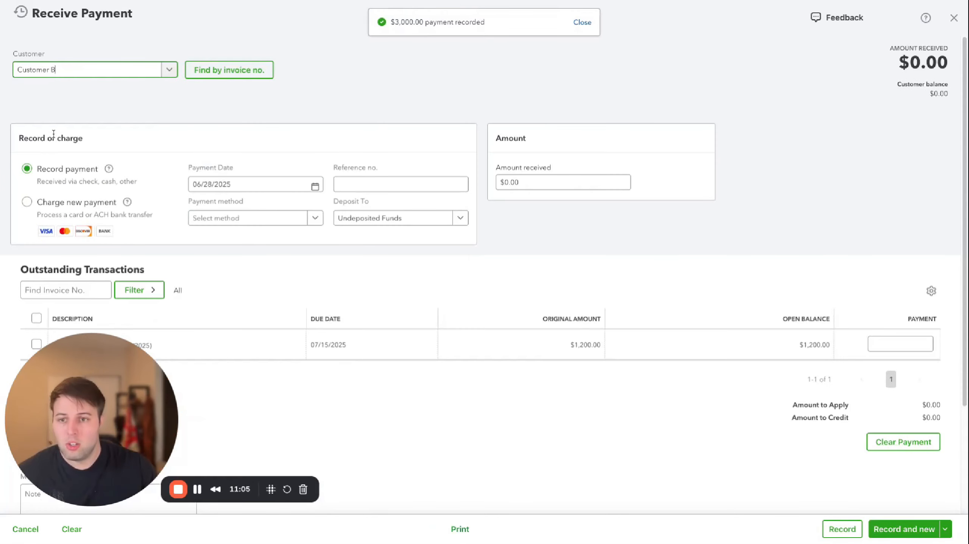
scroll(103, 251, down, 4)
scroll(206, 160, up, 4)
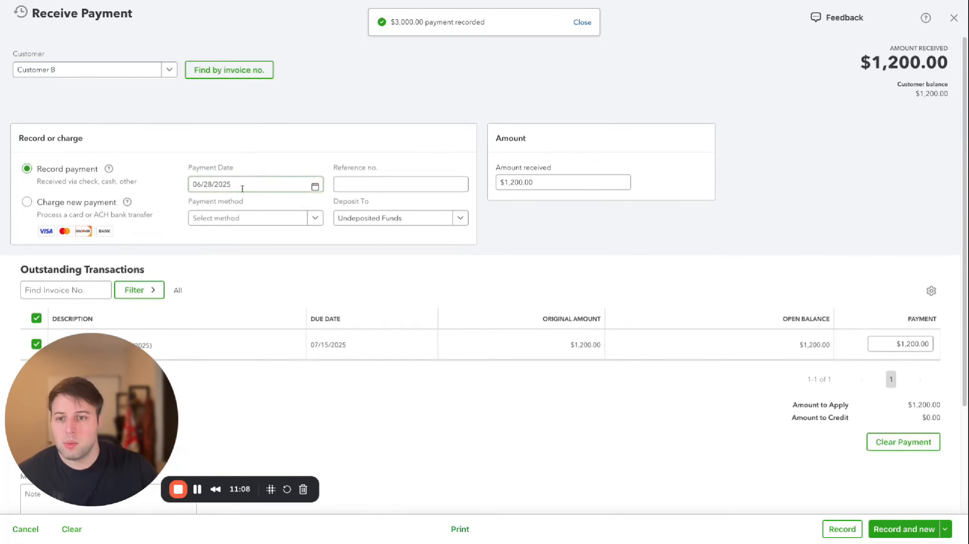
click(239, 219)
click(232, 285)
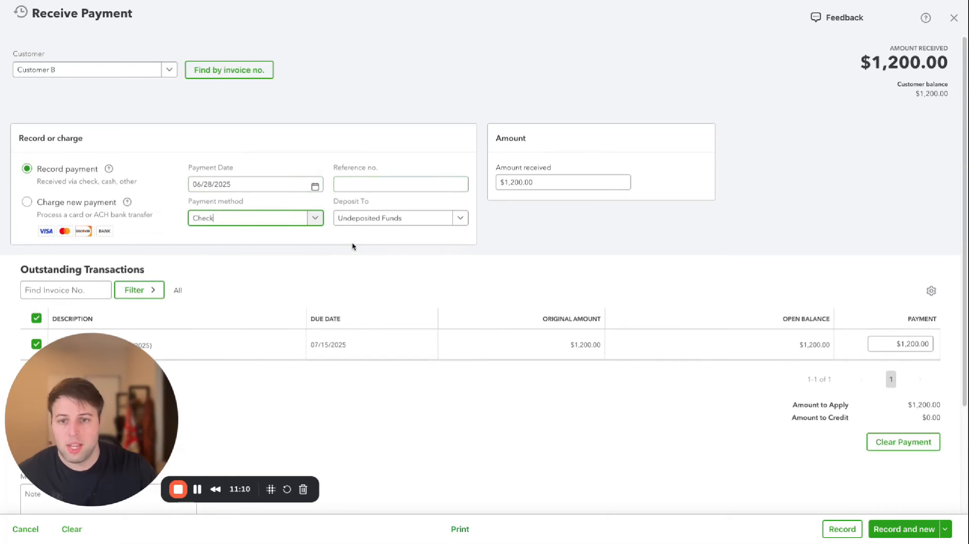
click(903, 529)
Record Customer C's payment for Invoice # 1009 by Credit Card and close the form
click(164, 70)
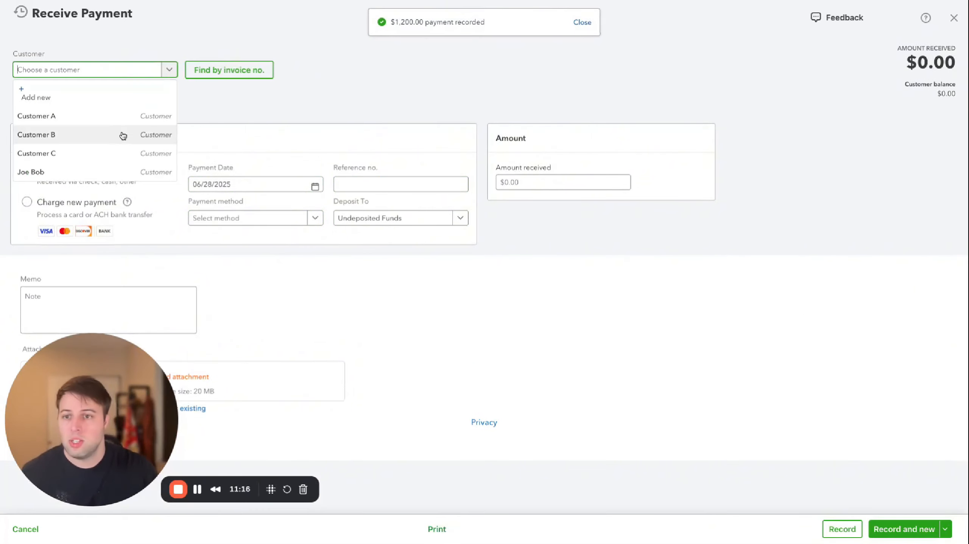
click(95, 153)
scroll(259, 113, down, 3)
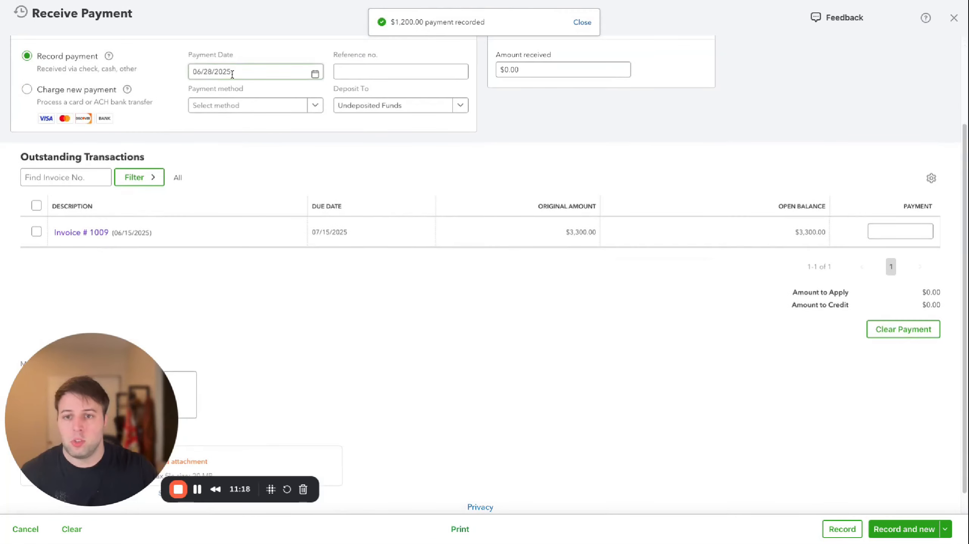
click(250, 109)
click(204, 189)
scroll(405, 169, up, 1)
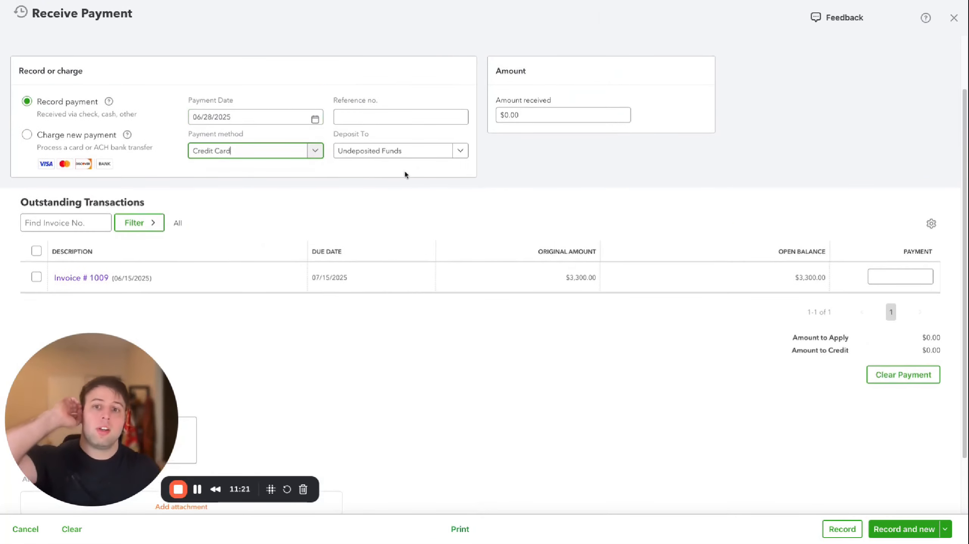
click(36, 278)
click(945, 536)
click(881, 489)
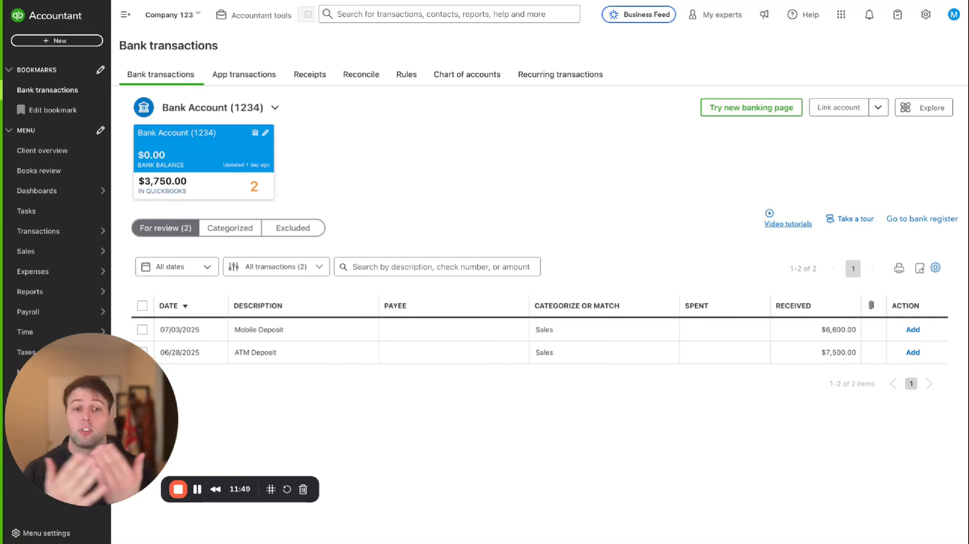
Review the 06/28/2025 ATM Deposit of $7,500.00 in the bank feed
click(300, 352)
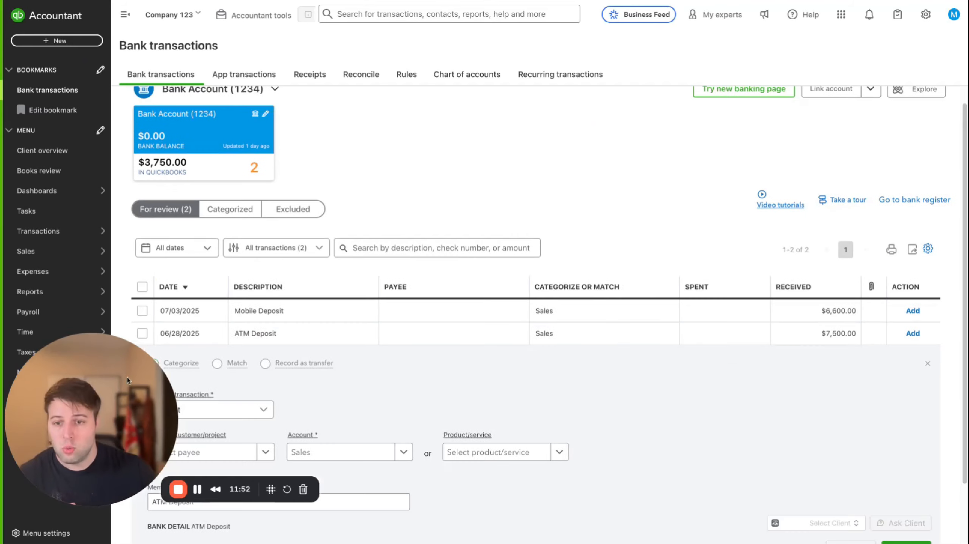
scroll(694, 304, down, 2)
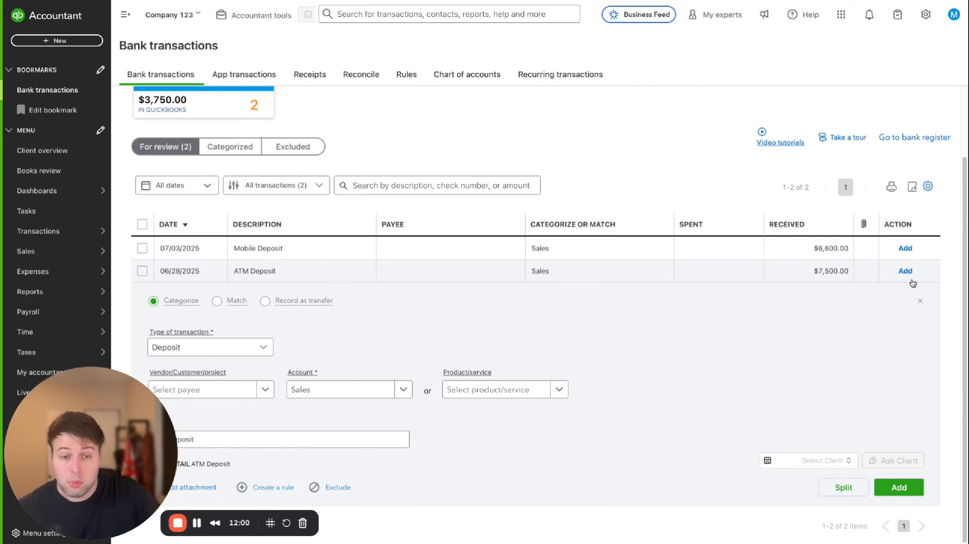
click(640, 272)
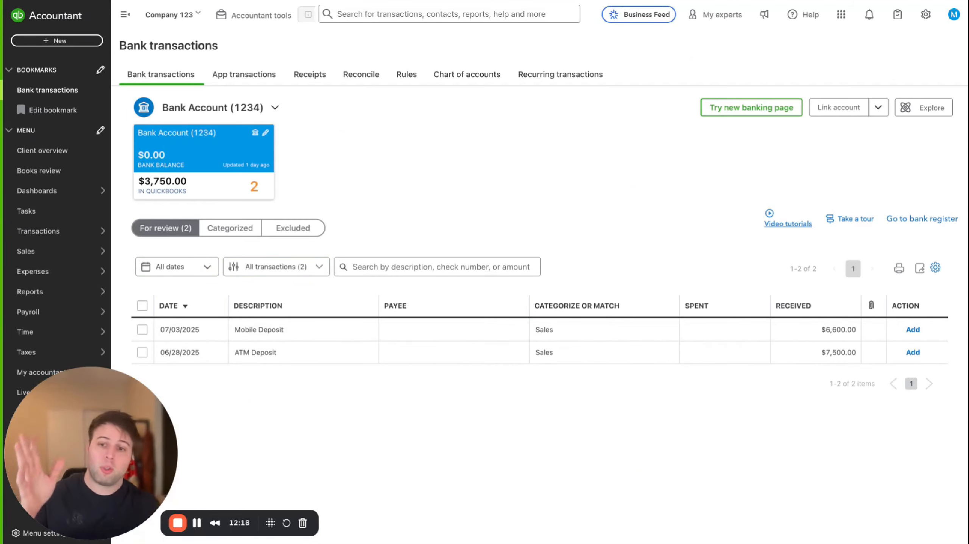
Create a 06/28/2025 bank deposit to Bank Account (1234) including all three customer payments and save it
click(72, 42)
click(320, 96)
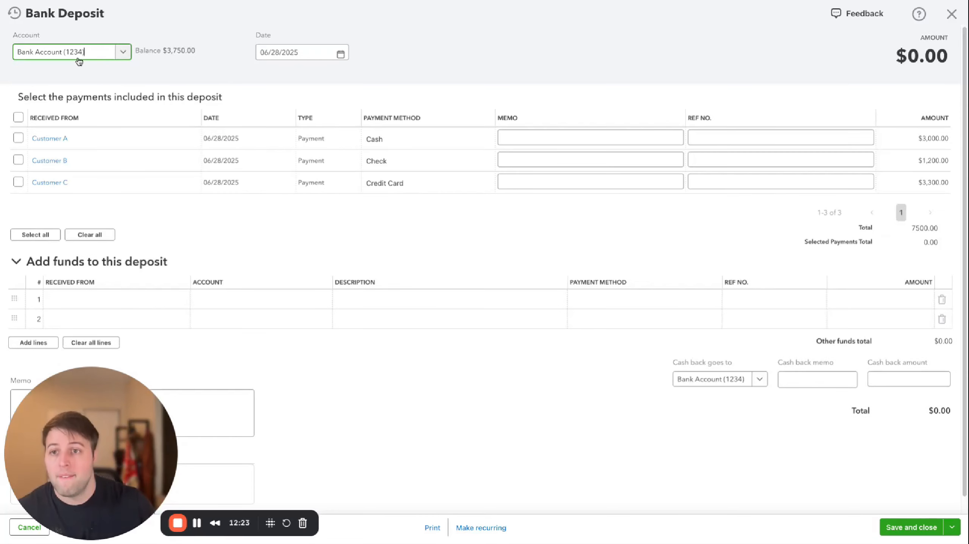
click(65, 57)
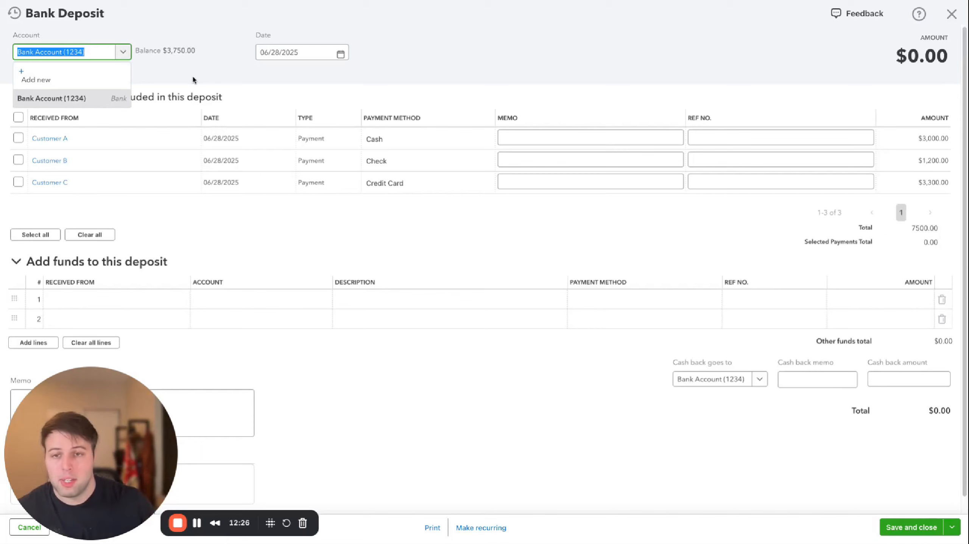
click(307, 63)
click(301, 52)
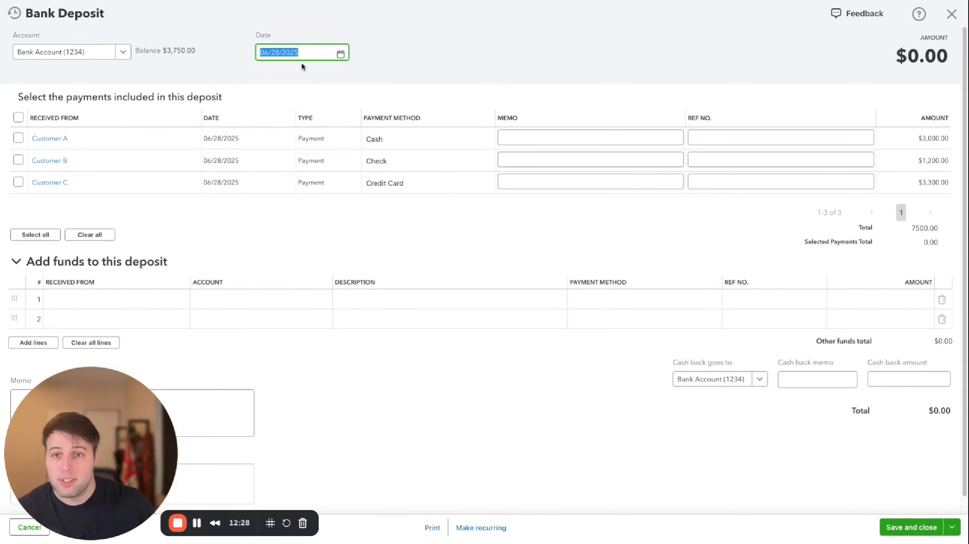
click(265, 75)
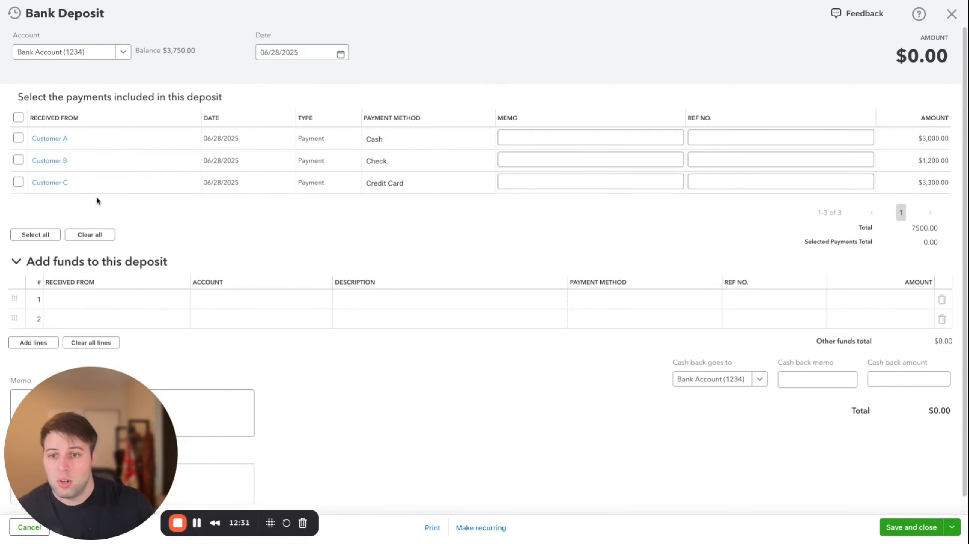
click(18, 118)
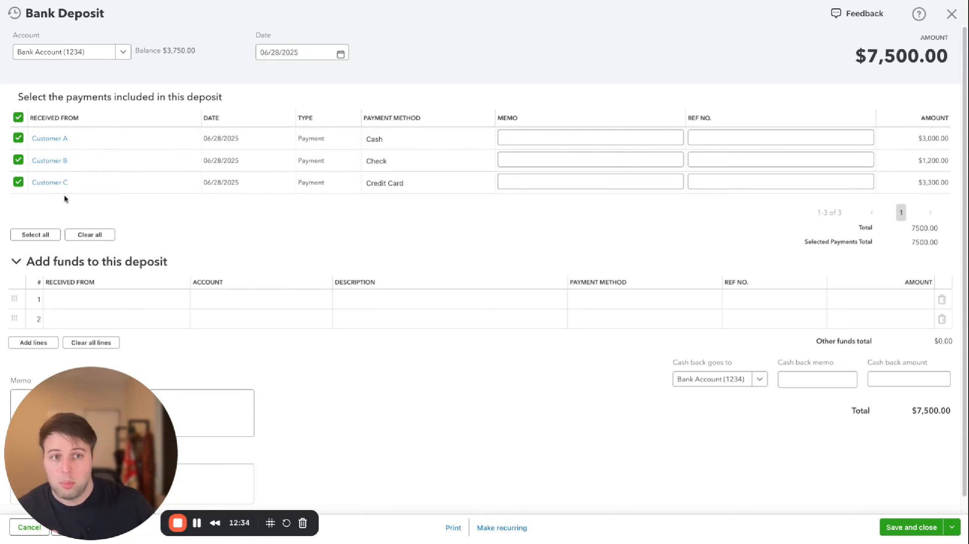
drag(937, 57, 865, 61)
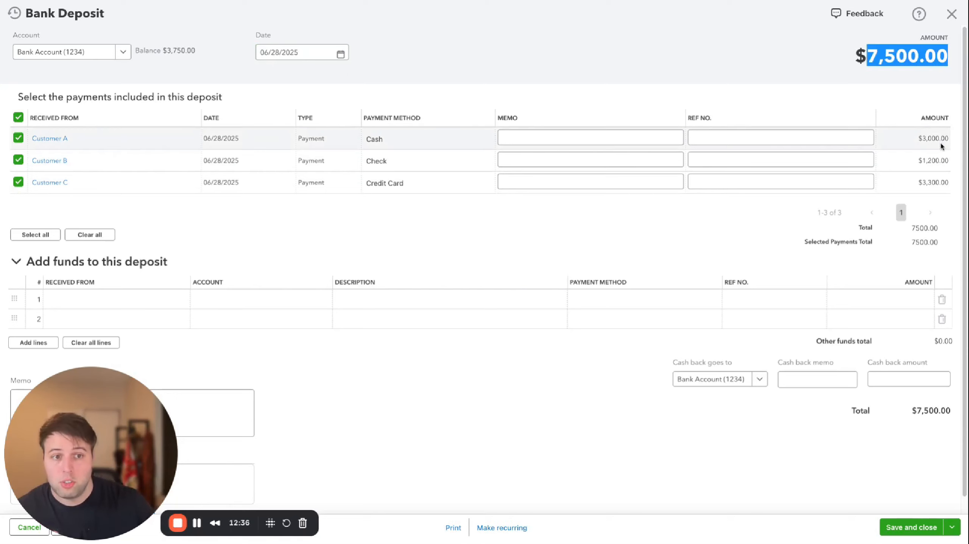
click(778, 103)
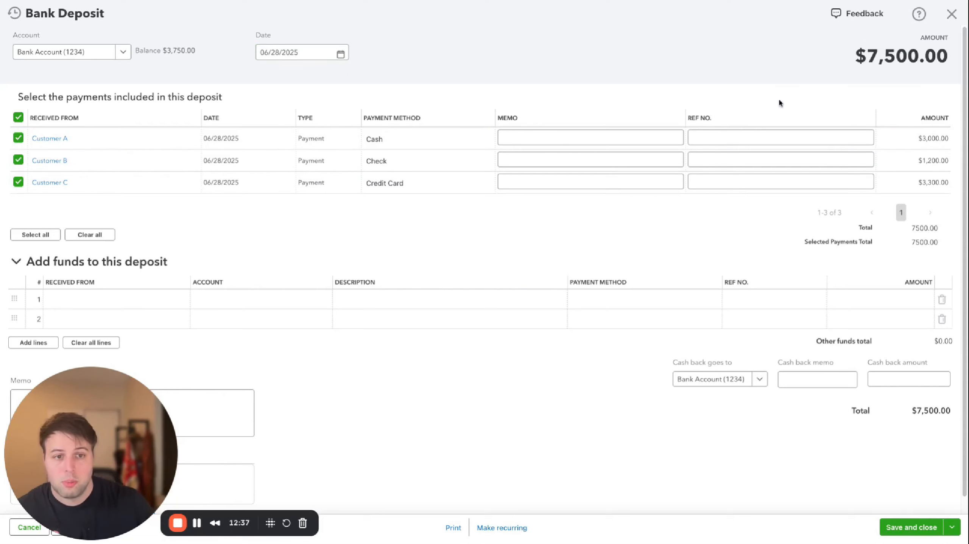
click(884, 527)
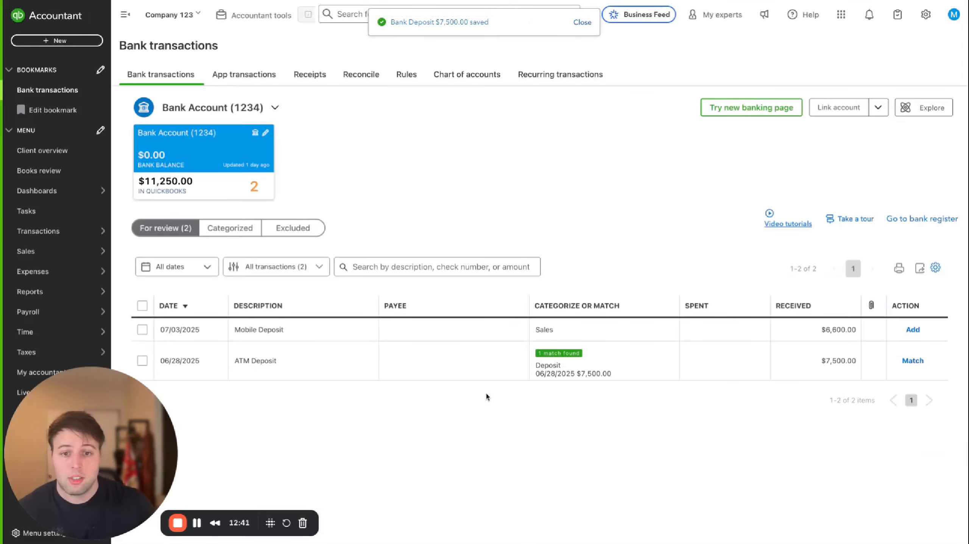
Match the 06/28/2025 ATM Deposit of $7,500.00 to the recorded bank deposit
click(487, 374)
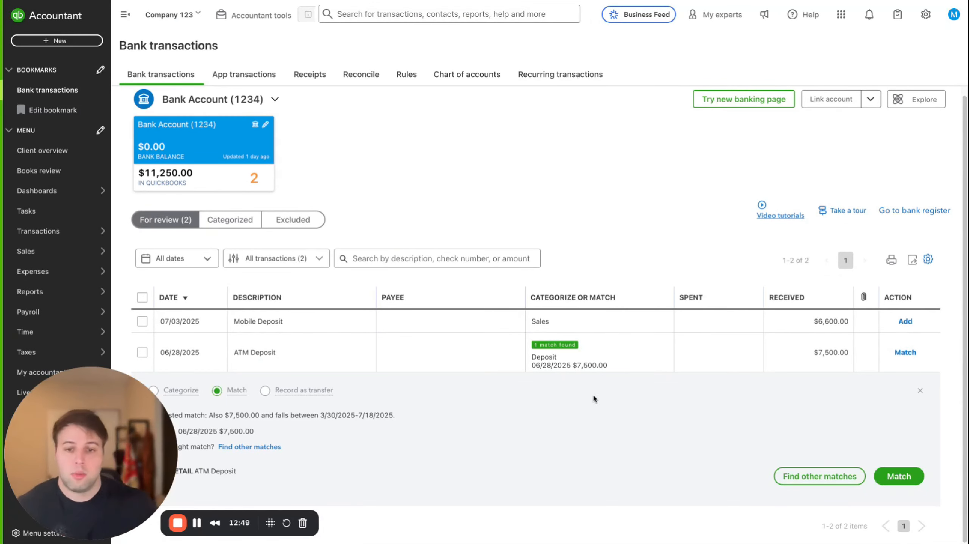
click(899, 476)
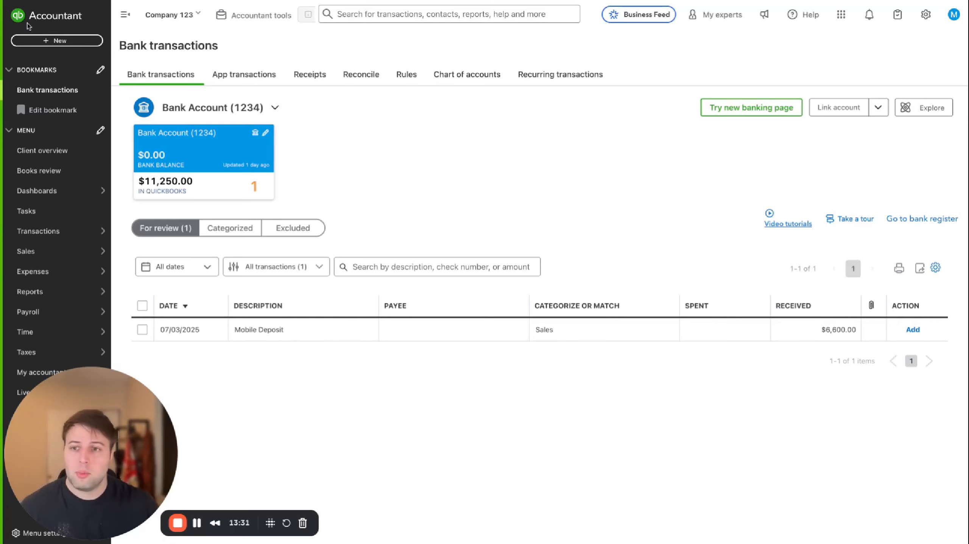
Start a new sales receipt for the Joe Bob Landscaping customer
click(57, 42)
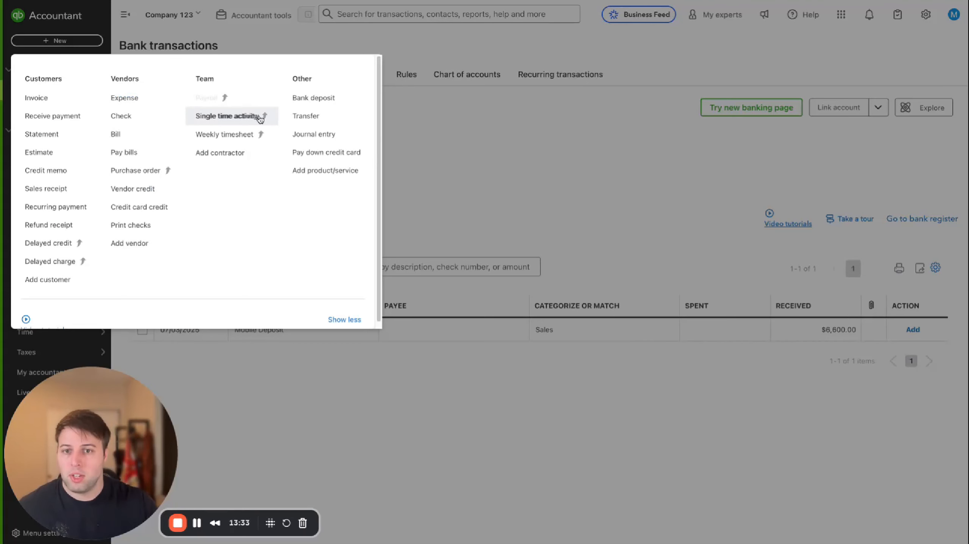
click(56, 191)
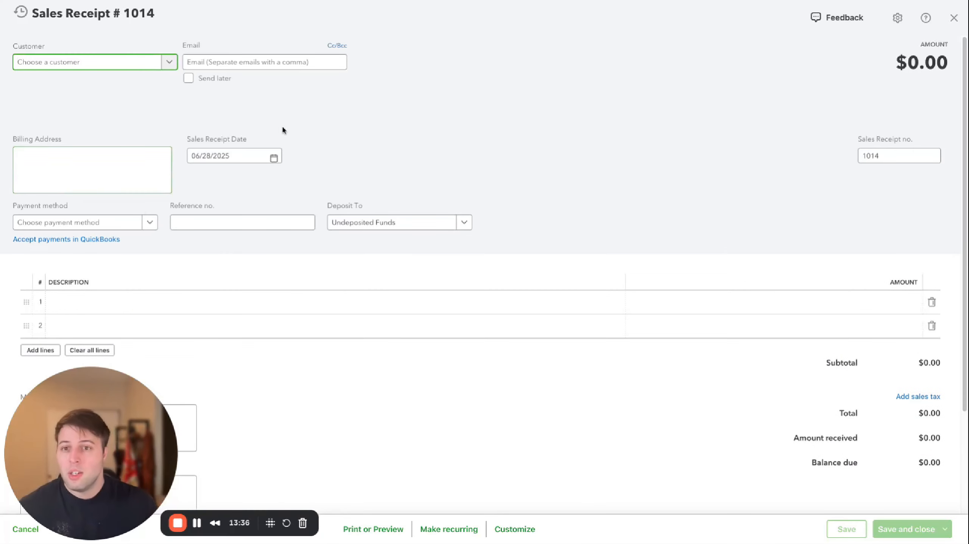
click(108, 64)
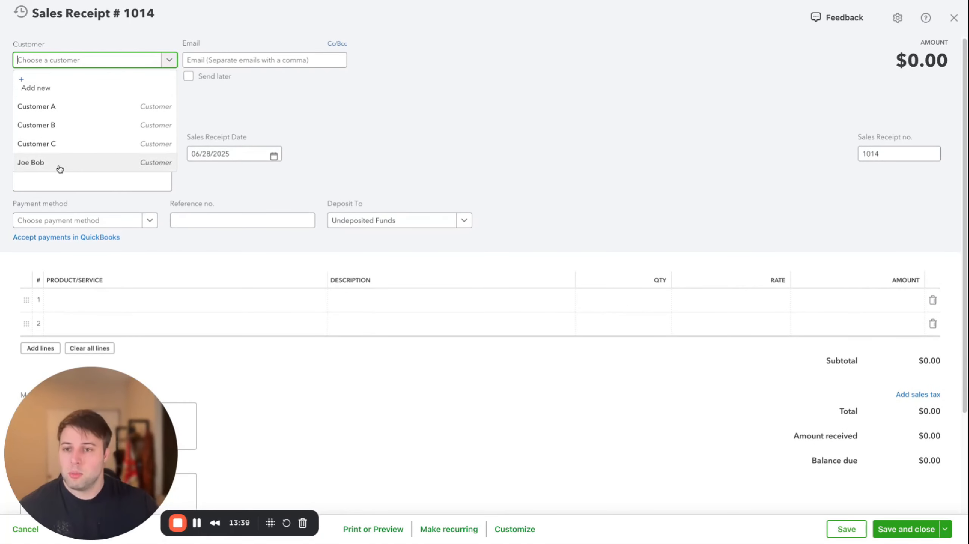
click(71, 164)
Set the sales receipt date to 07/03/2025
scroll(396, 126, down, 3)
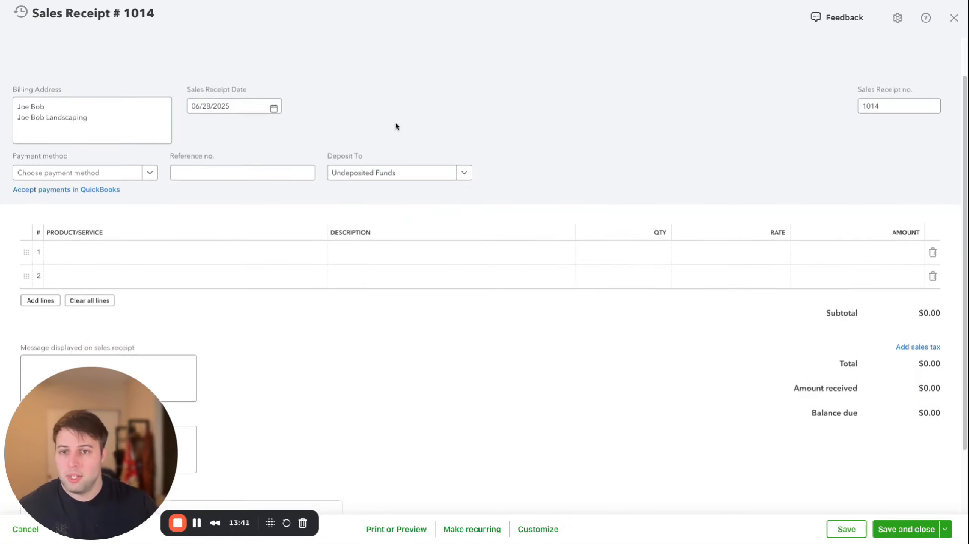
scroll(285, 112, up, 1)
click(268, 61)
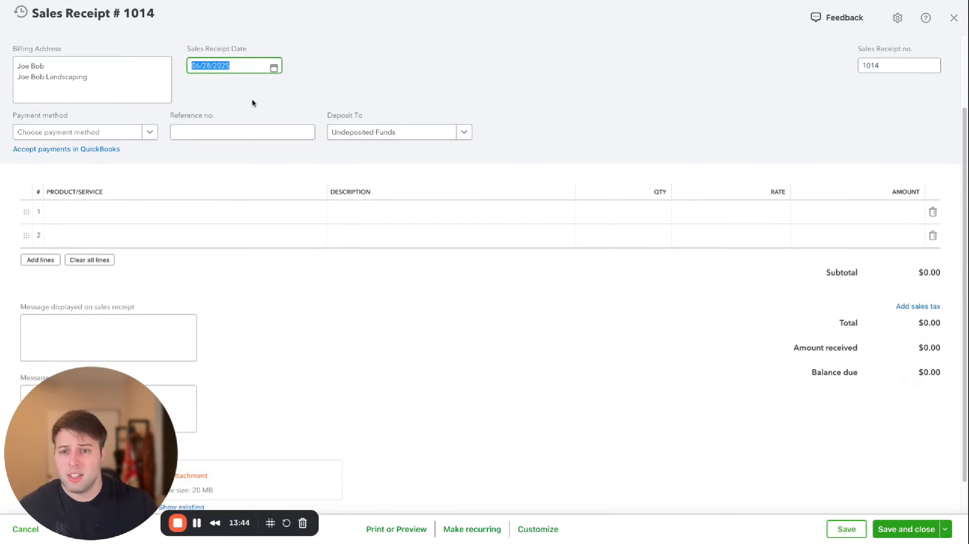
click(273, 67)
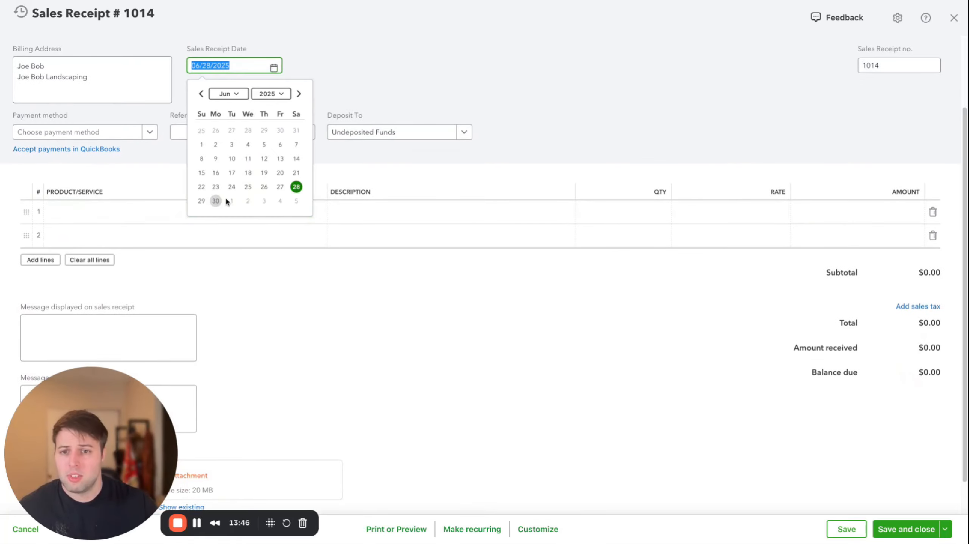
click(263, 201)
scroll(454, 92, up, 3)
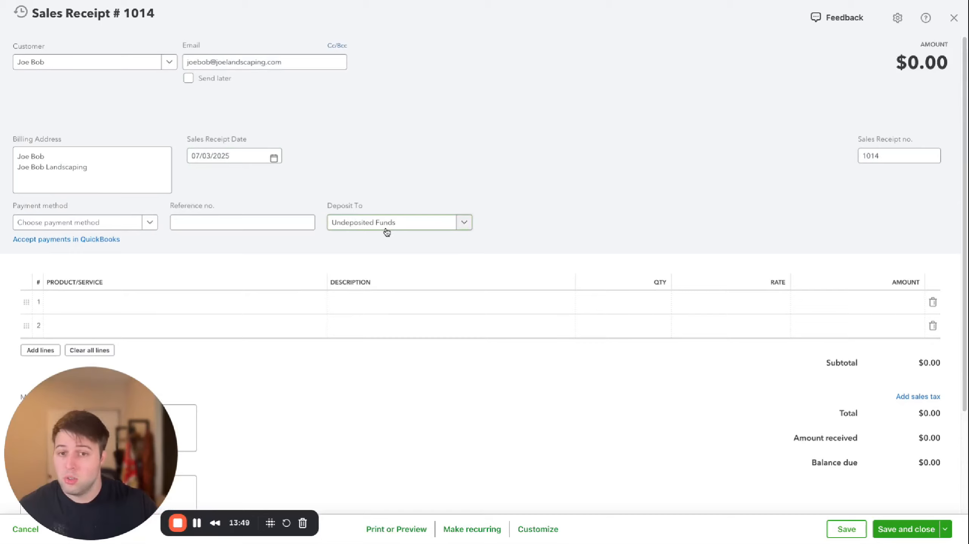
Add a Landscaping line with a rate of 6,600 to the sales receipt, then save and close it
click(165, 310)
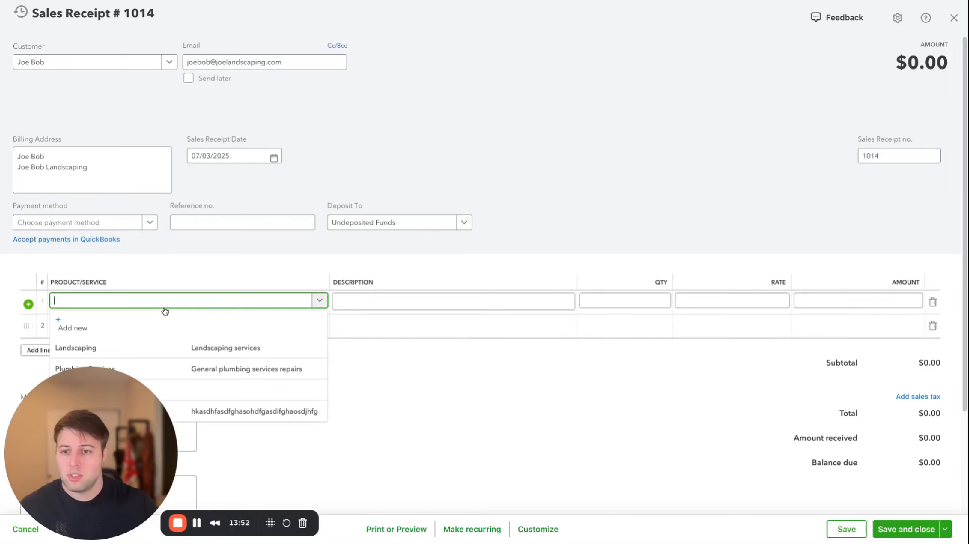
scroll(175, 294, down, 4)
click(148, 216)
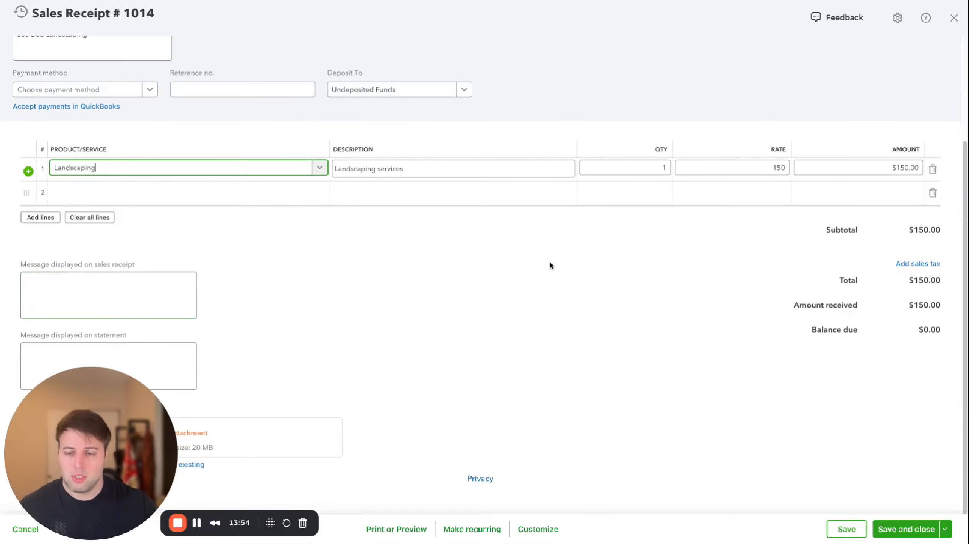
scroll(610, 278, up, 2)
click(748, 235)
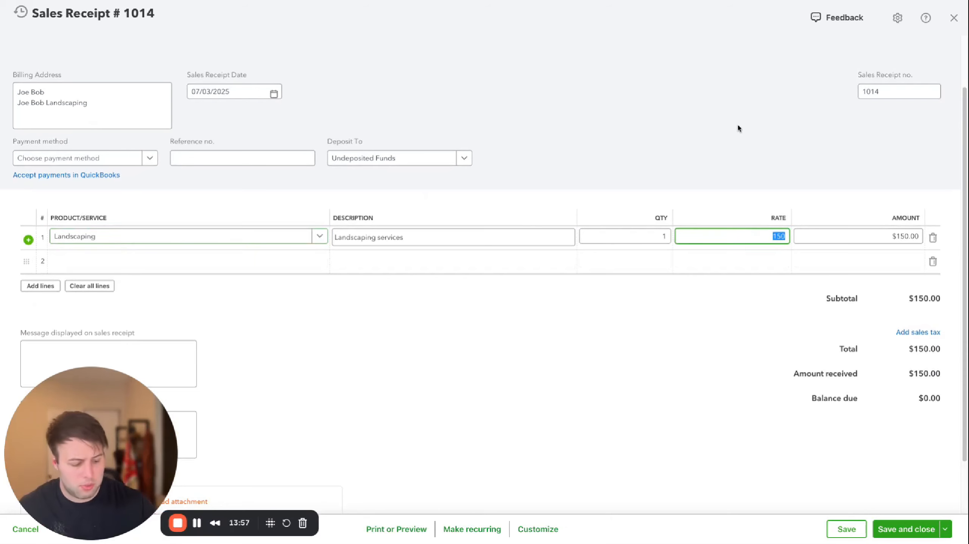
text(6600)
key(Tab)
click(412, 362)
scroll(532, 445, up, 2)
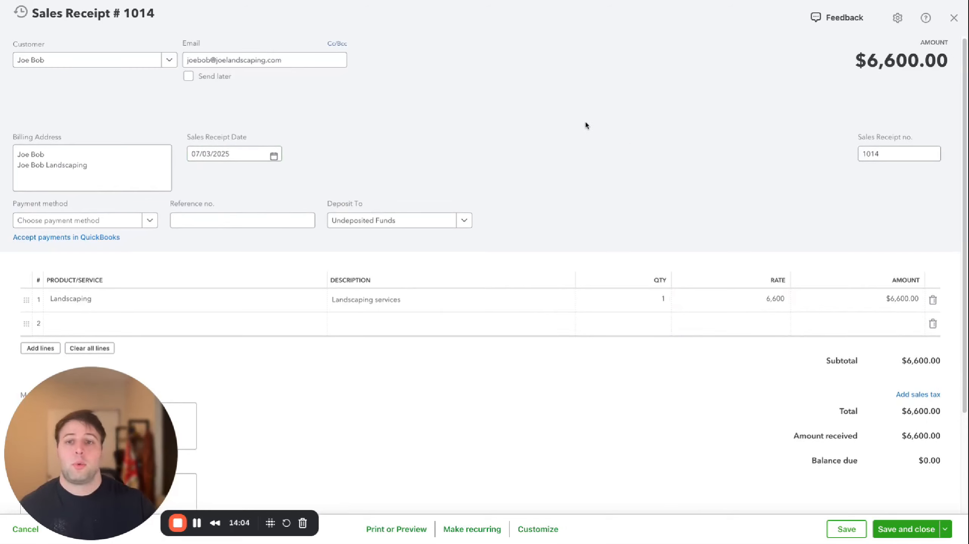
click(906, 531)
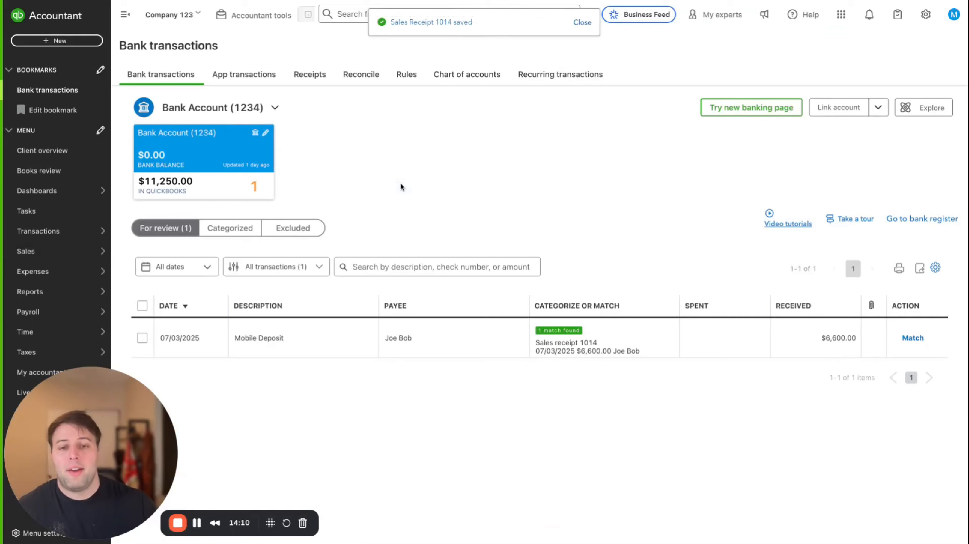
Review the suggested match for the 07/03/2025 Mobile Deposit in the bank feed
click(539, 345)
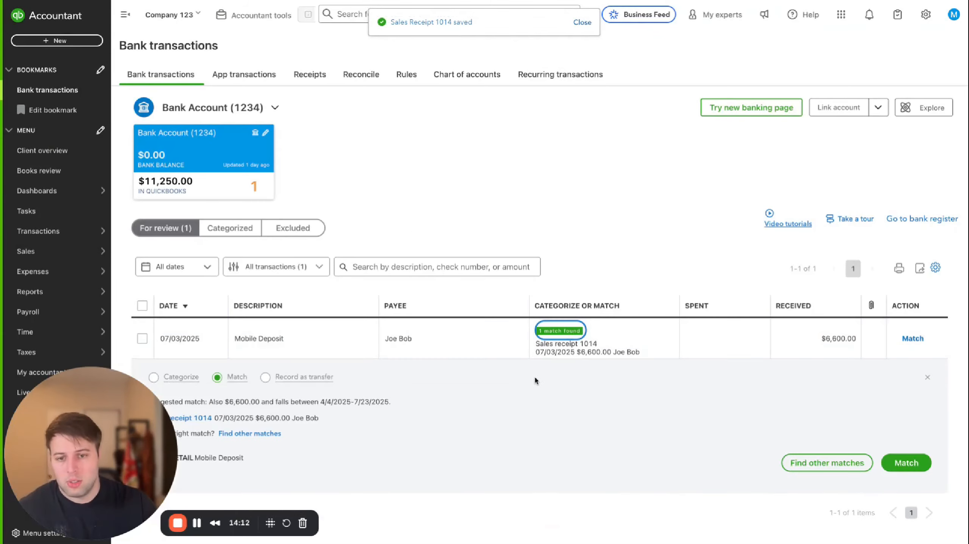
click(482, 346)
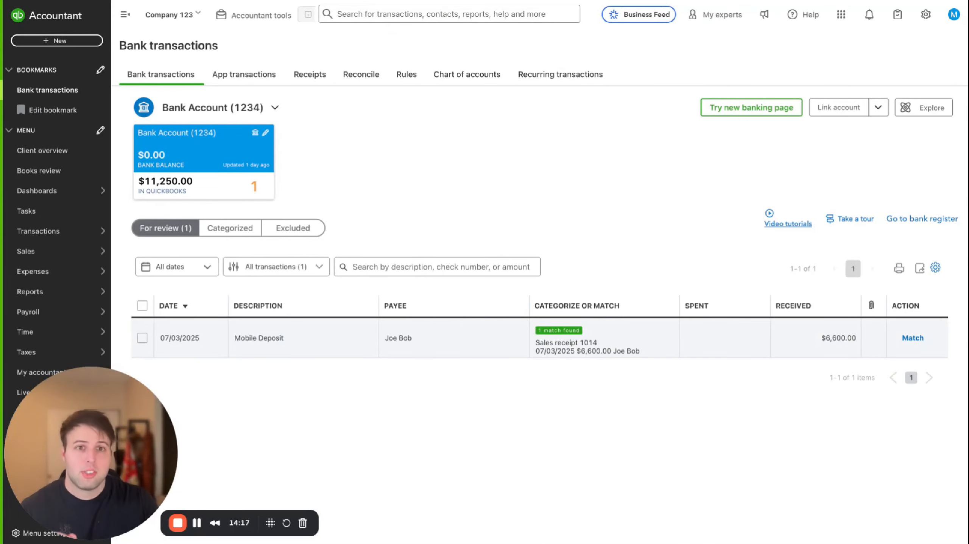
click(58, 42)
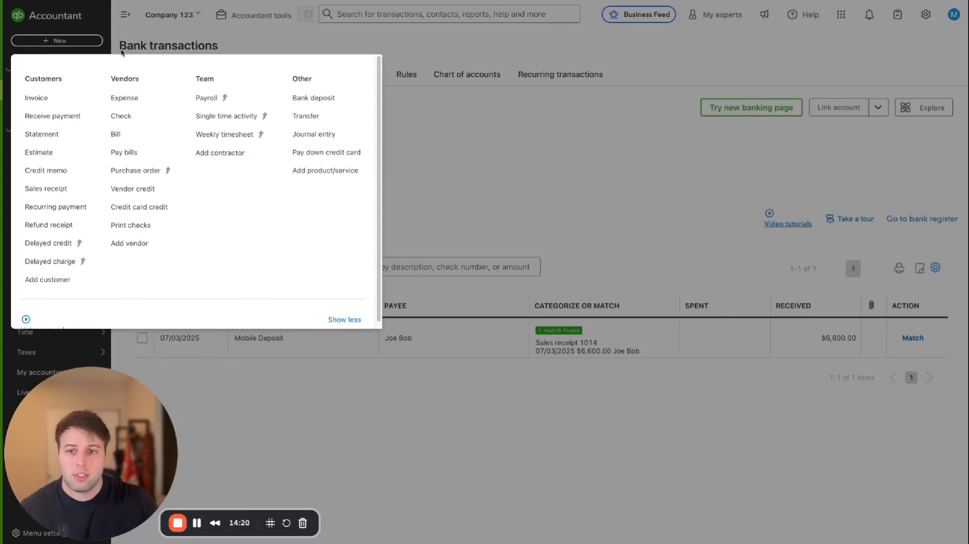
click(603, 190)
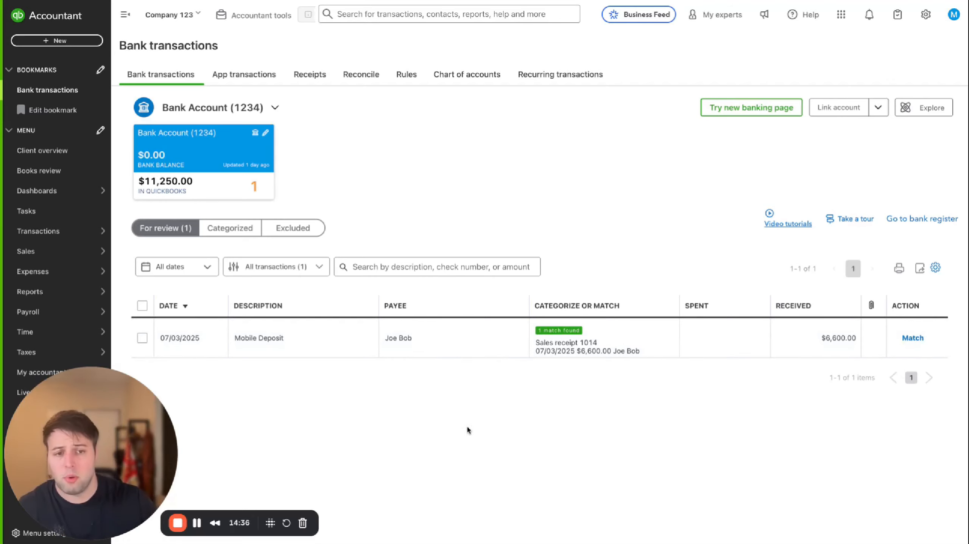
click(567, 343)
click(461, 344)
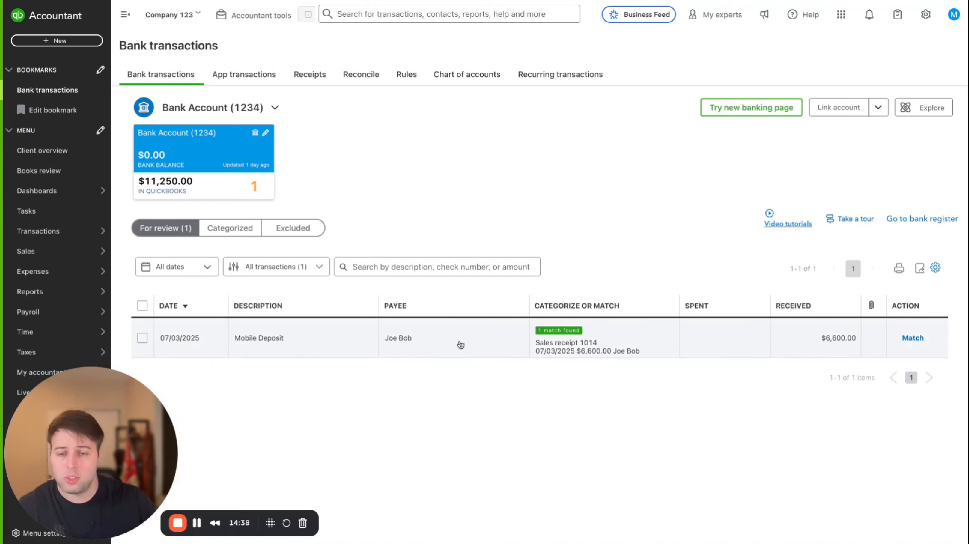
Create a 07/03/2025 bank deposit to Bank Account (1234) including the sales receipt payment and save it
click(45, 42)
click(308, 97)
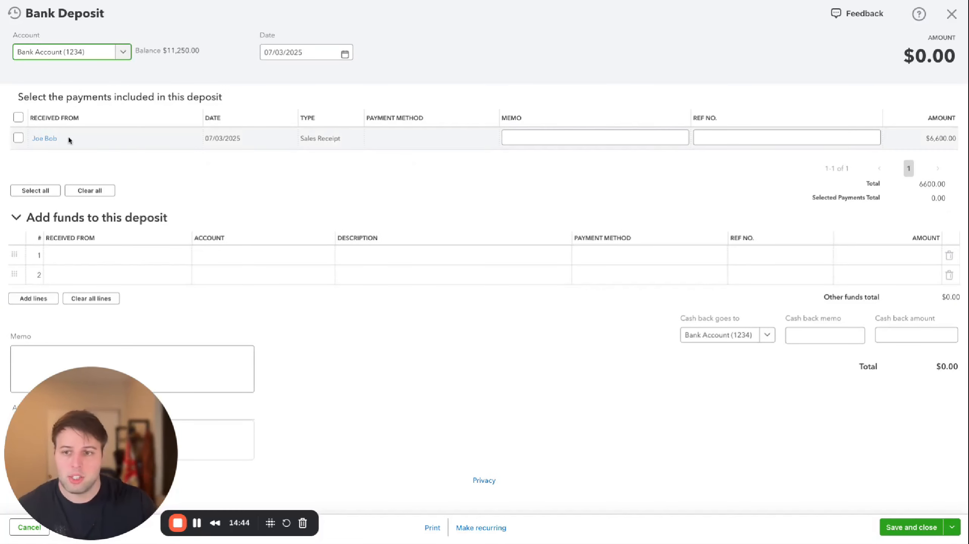
click(17, 138)
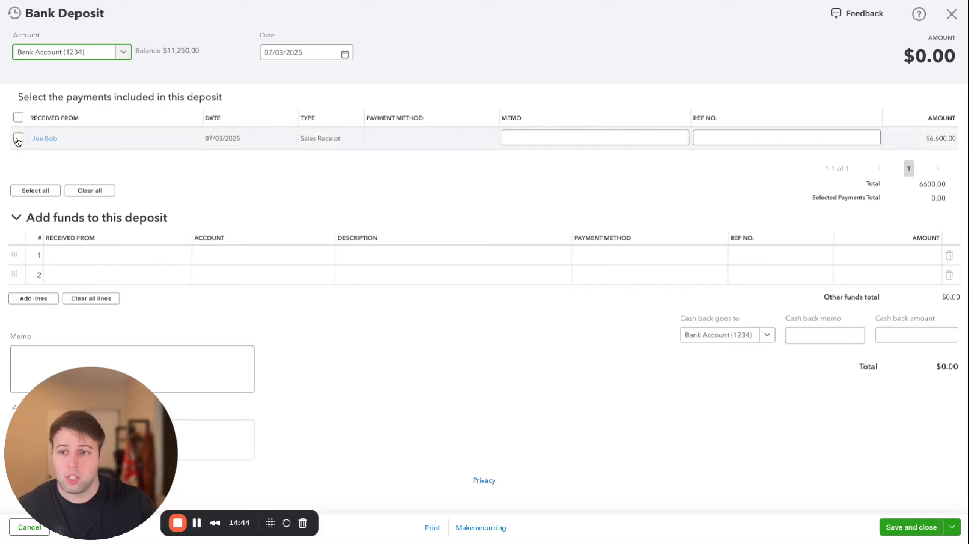
click(911, 527)
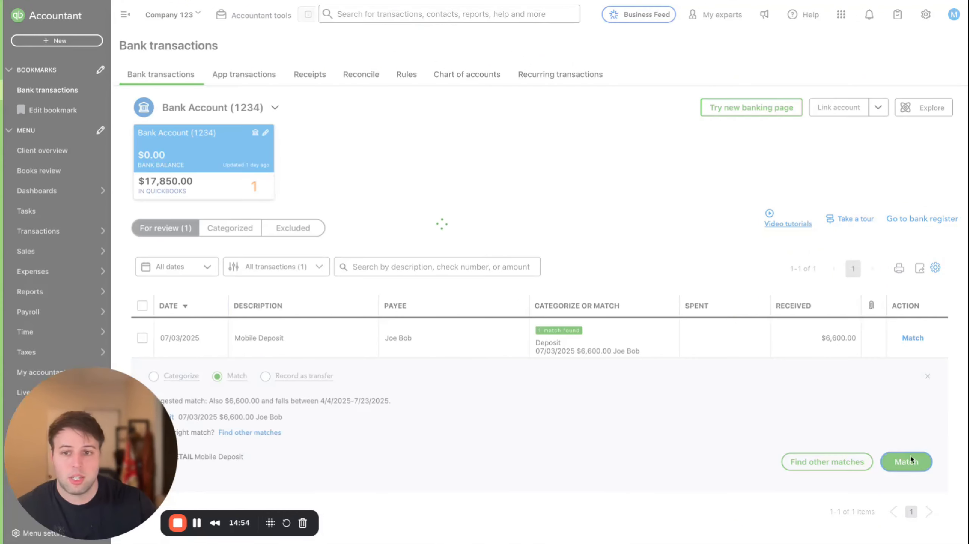